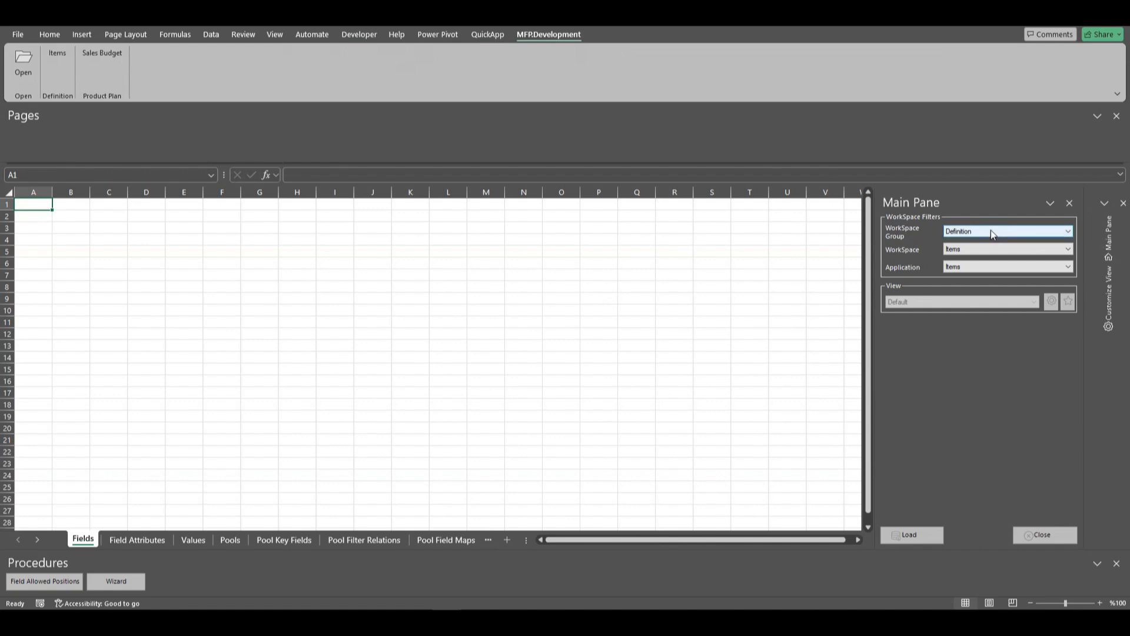
Load the Items application from the Items workspace in the Definition group and select the empty FieldName cell C3.
click(990, 231)
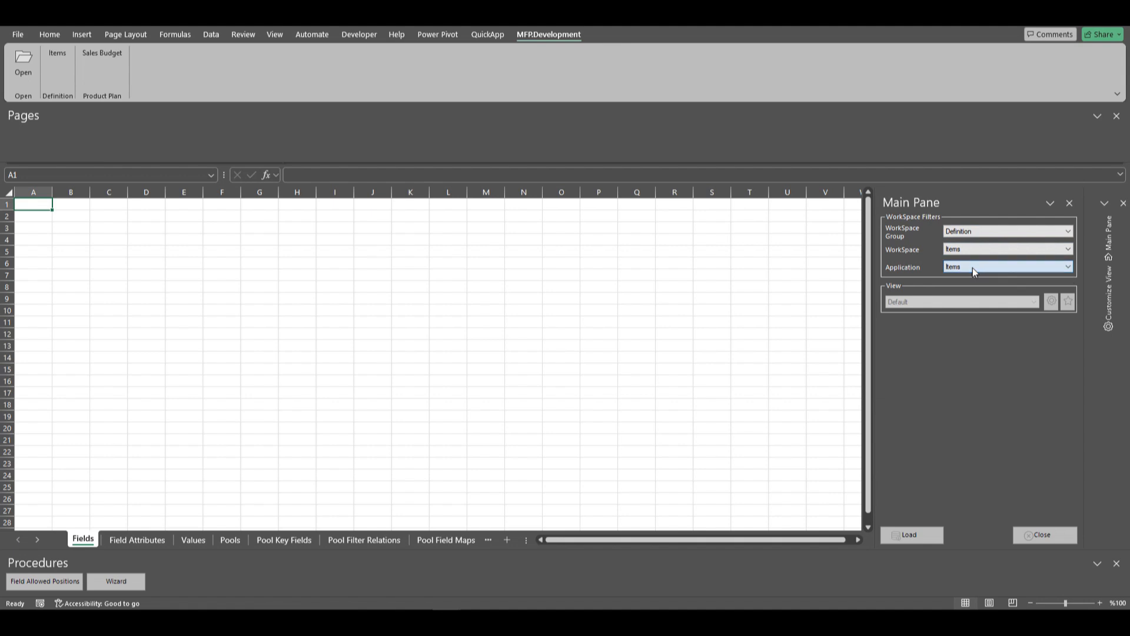
click(912, 536)
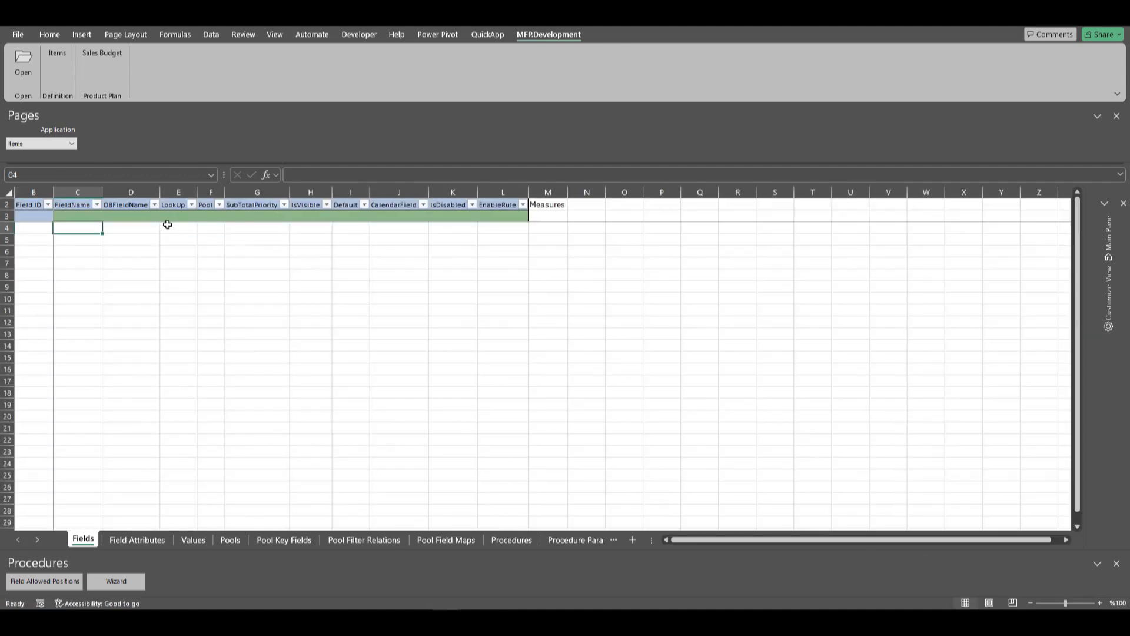
click(136, 217)
click(76, 218)
Start a new pool named ProductHierarchy from the Item Wizard.
click(108, 582)
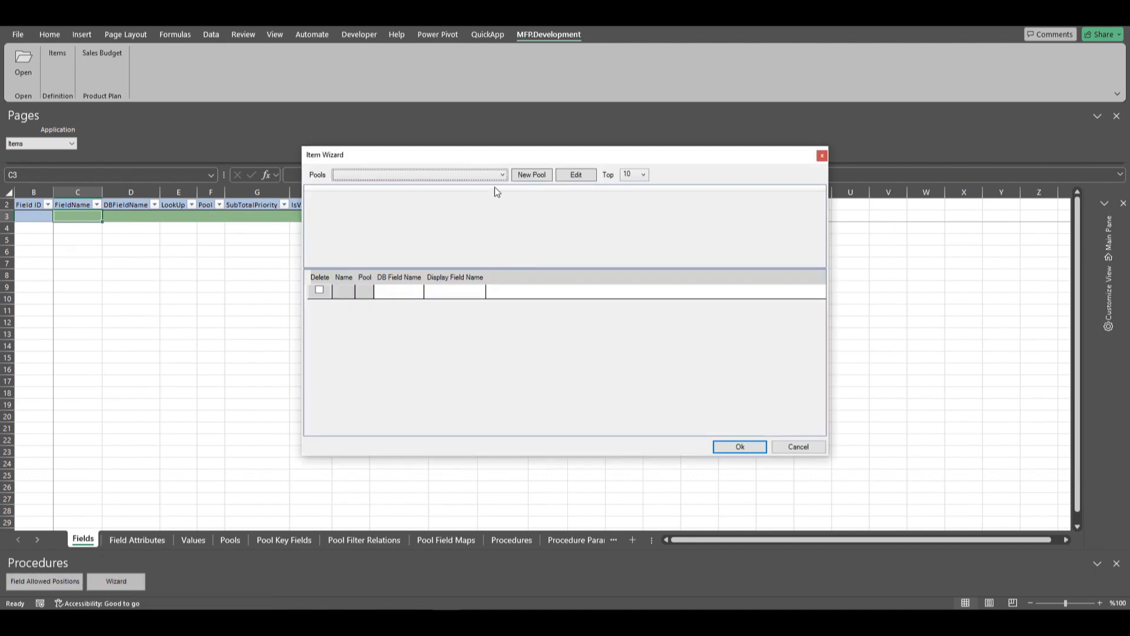
click(504, 174)
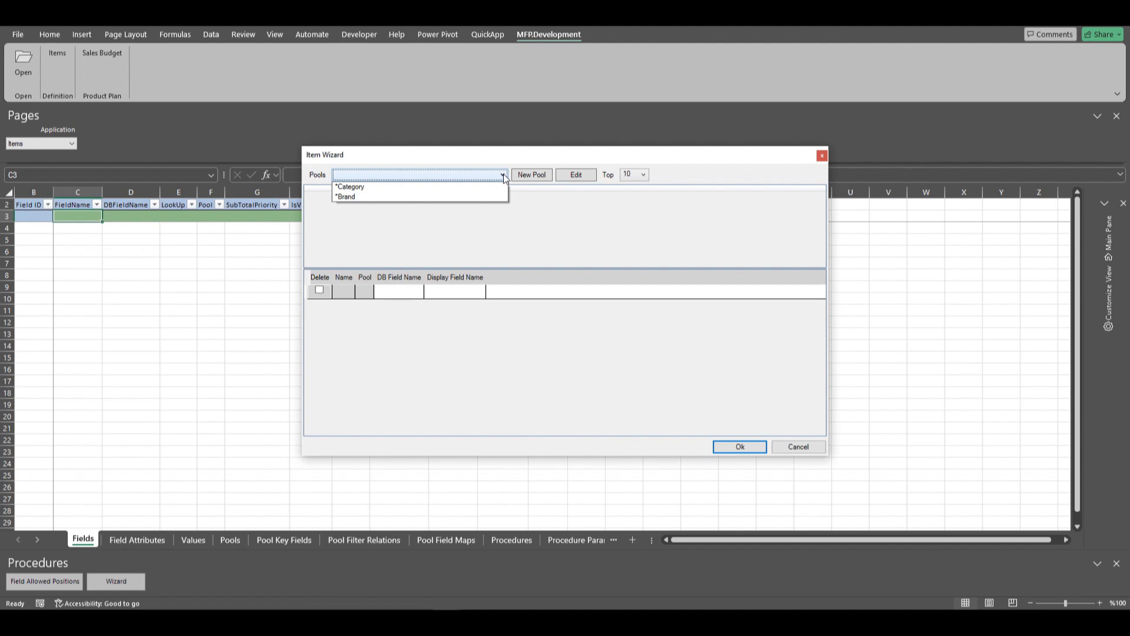
click(503, 174)
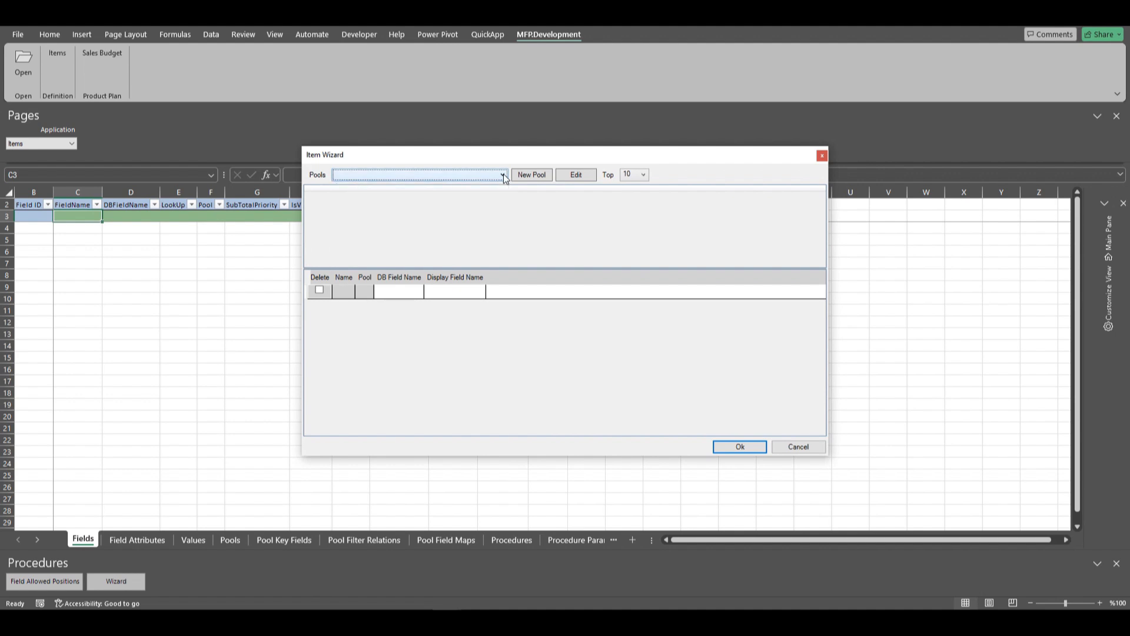
click(528, 175)
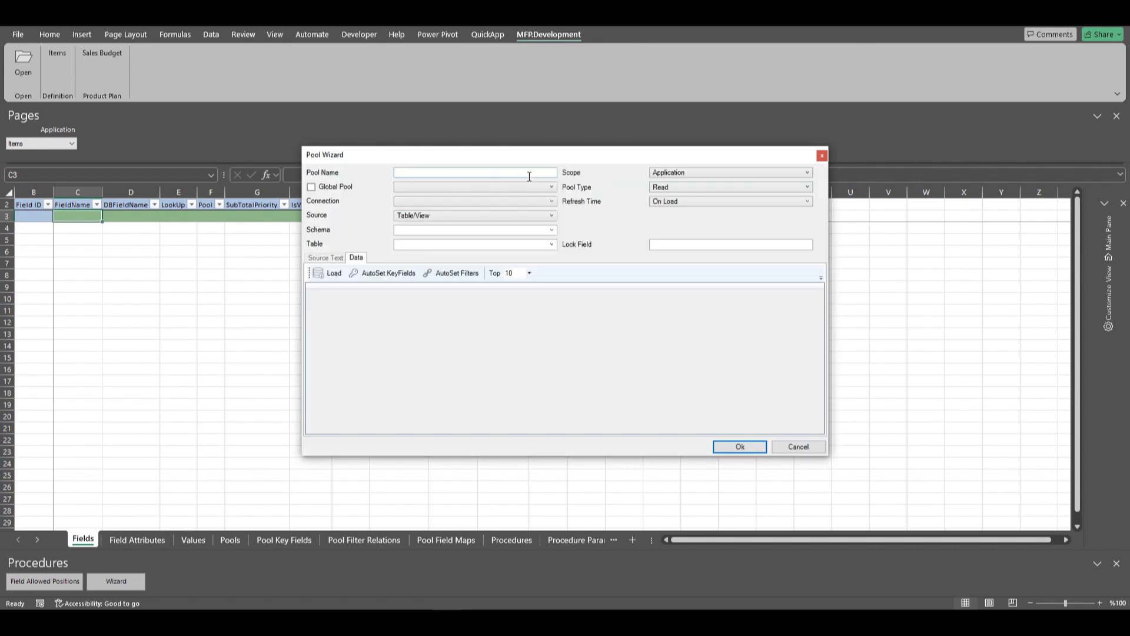
click(477, 173)
text(ProductHier)
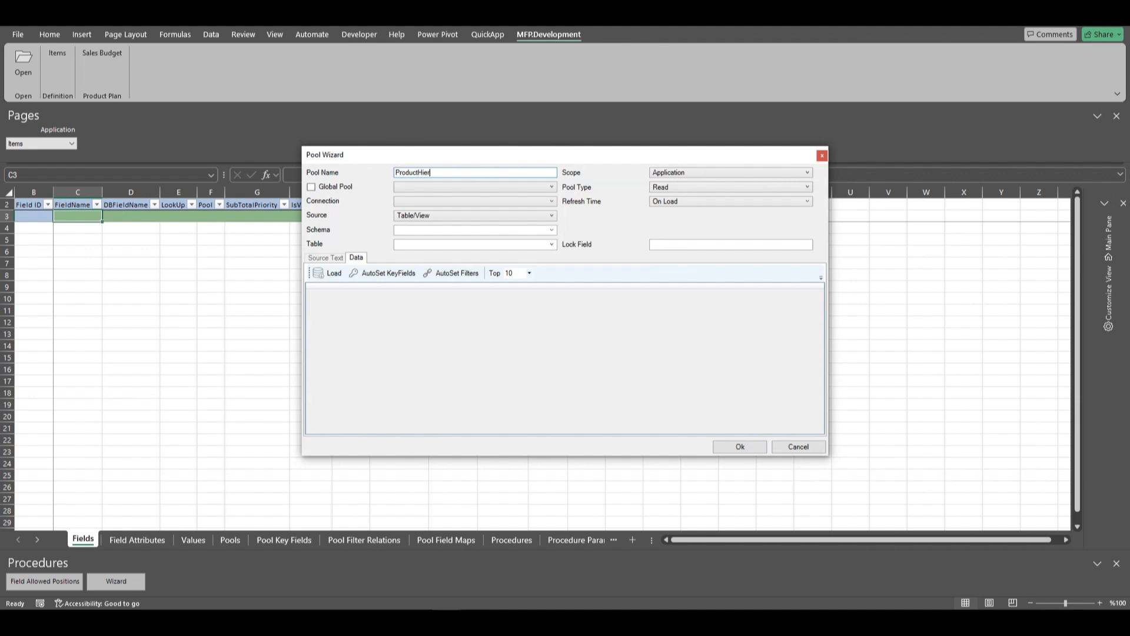
text(archy)
Set the pool's connection to Blue Earth, schema to definition and table to ProductHierarchy, and load its data.
click(553, 202)
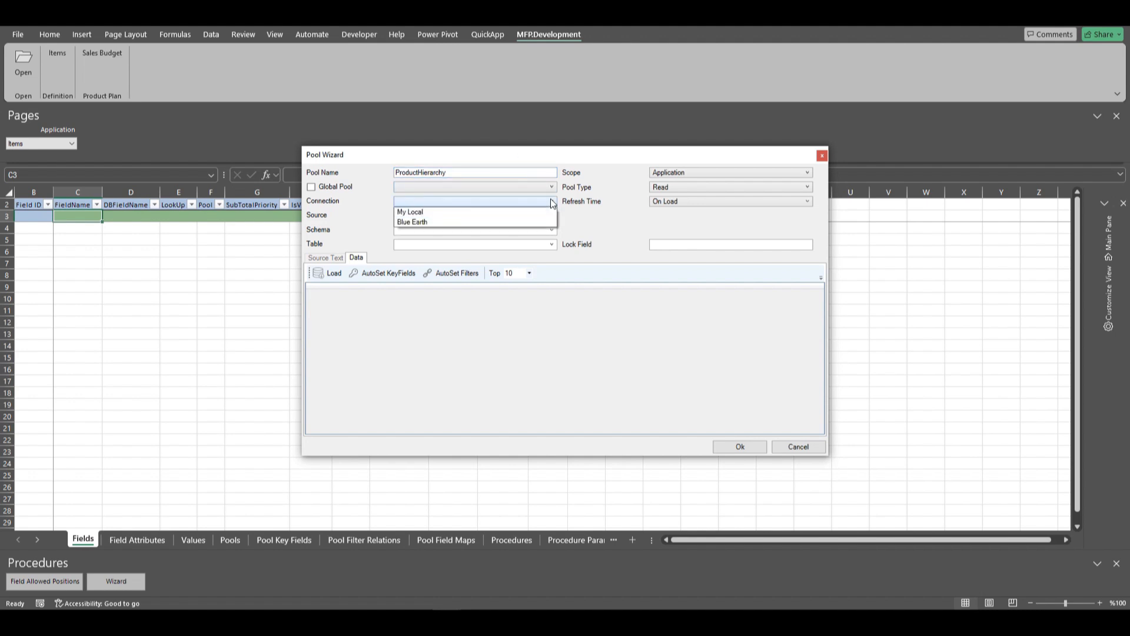
click(415, 221)
click(496, 230)
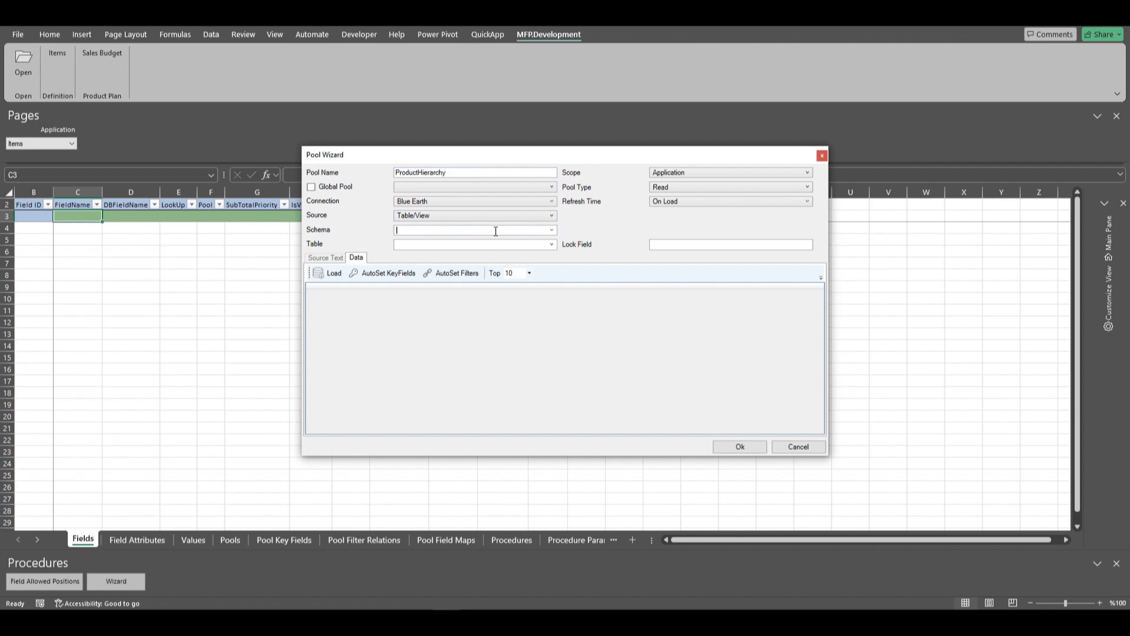
text(d)
click(463, 242)
text(prod)
click(454, 264)
click(329, 274)
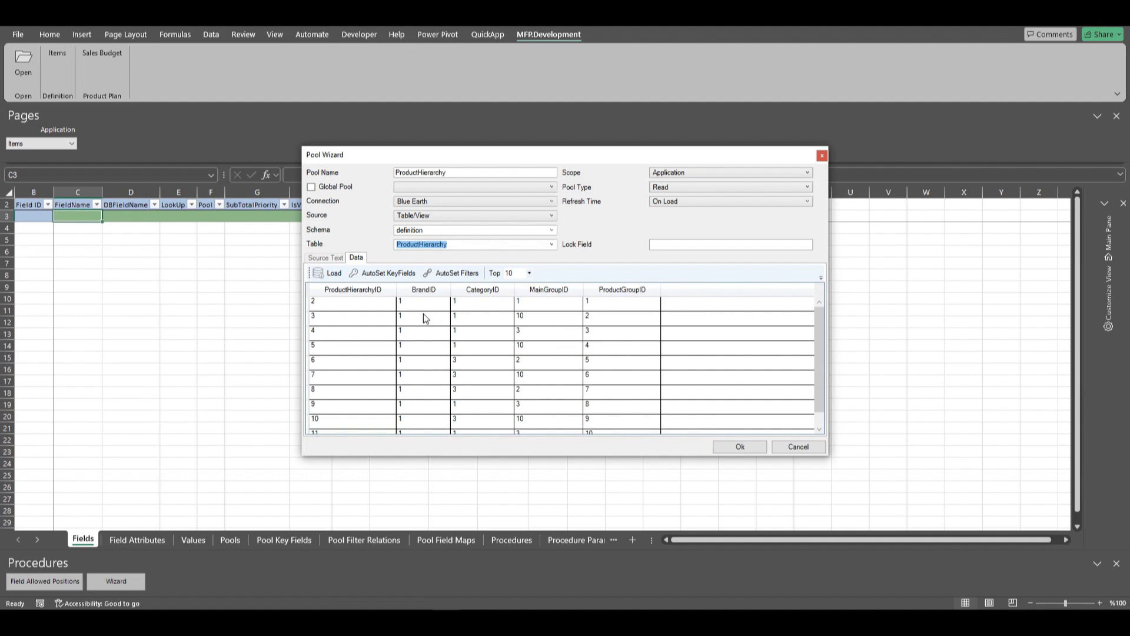
Save the ProductHierarchy pool with auto-set filters and key fields and the refresh time On Filter Change.
click(451, 276)
click(398, 278)
click(698, 205)
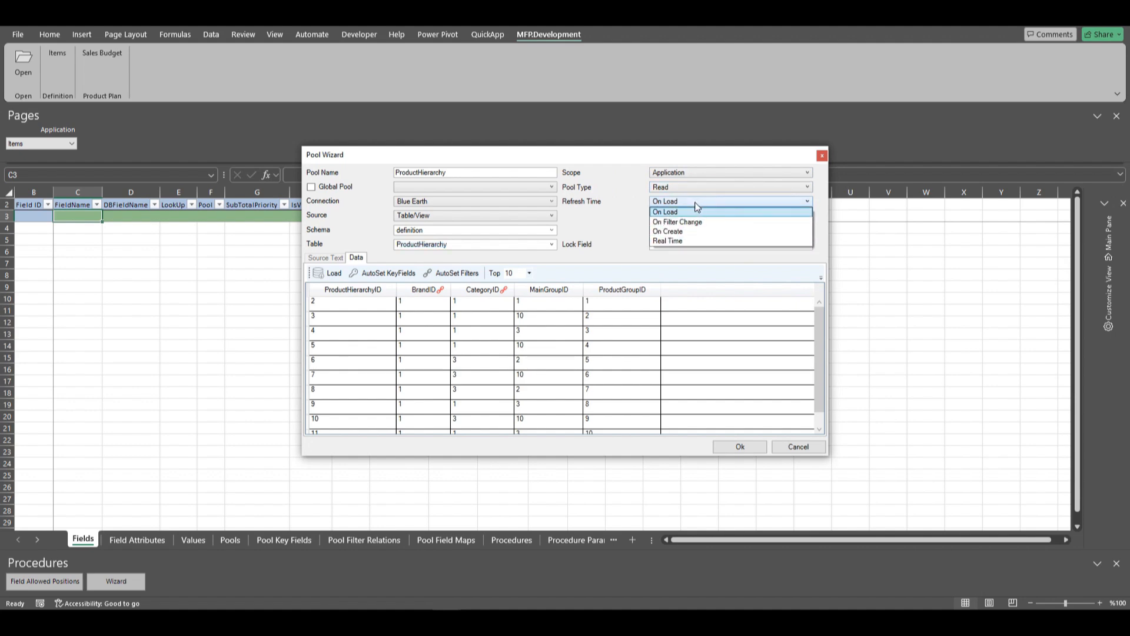
click(678, 227)
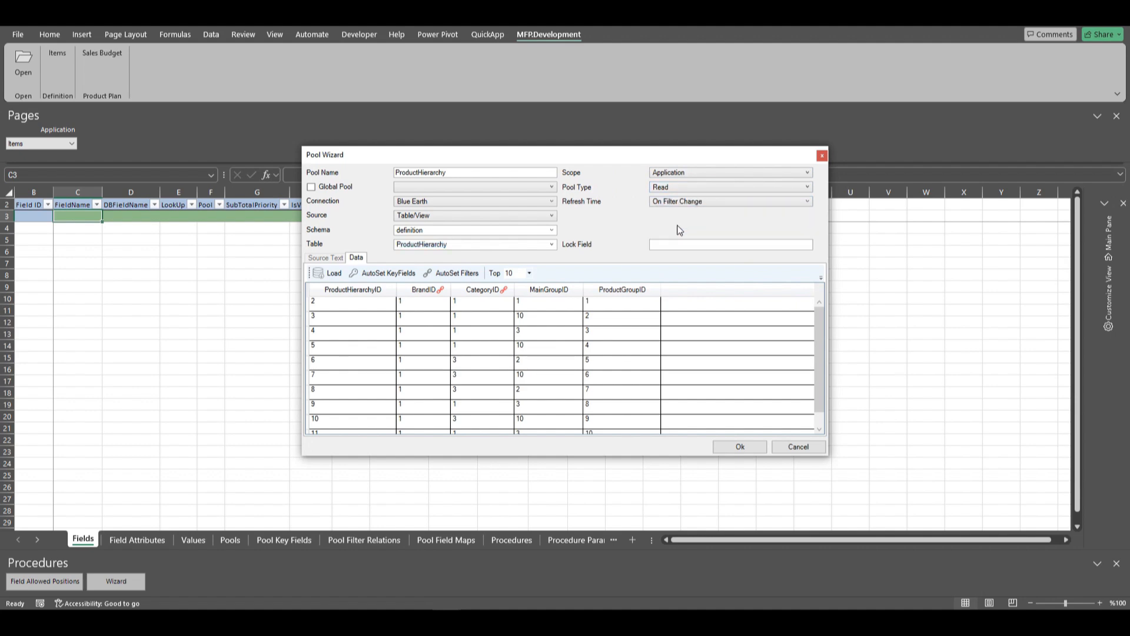
click(744, 449)
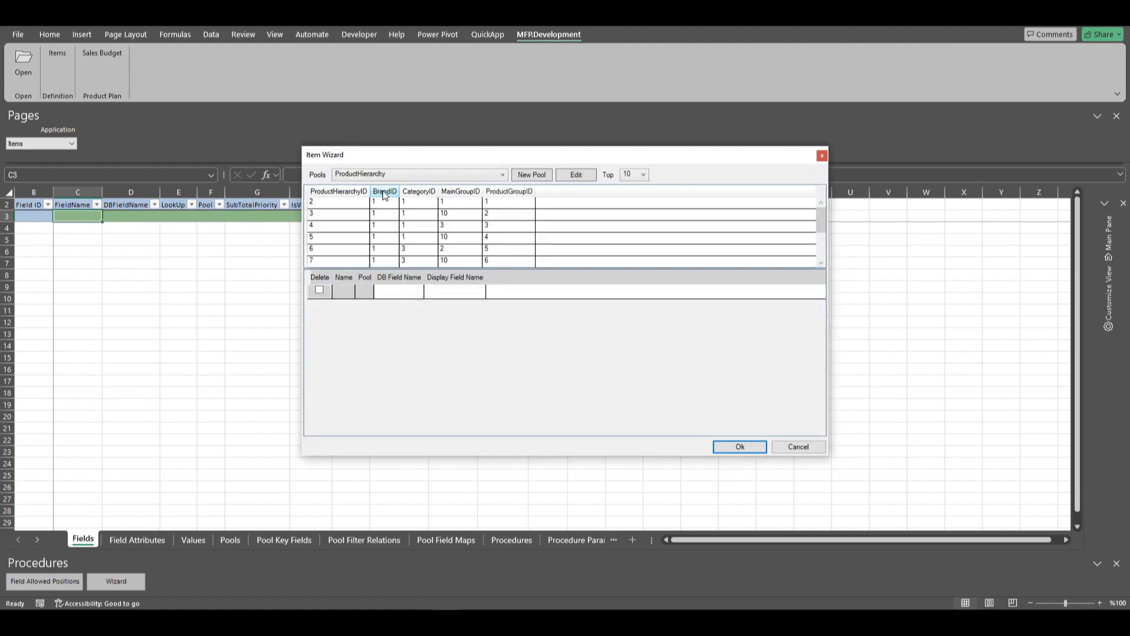
Add the BrandID column of the ProductHierarchy pool as a field named Brand.
drag(398, 295, 397, 295)
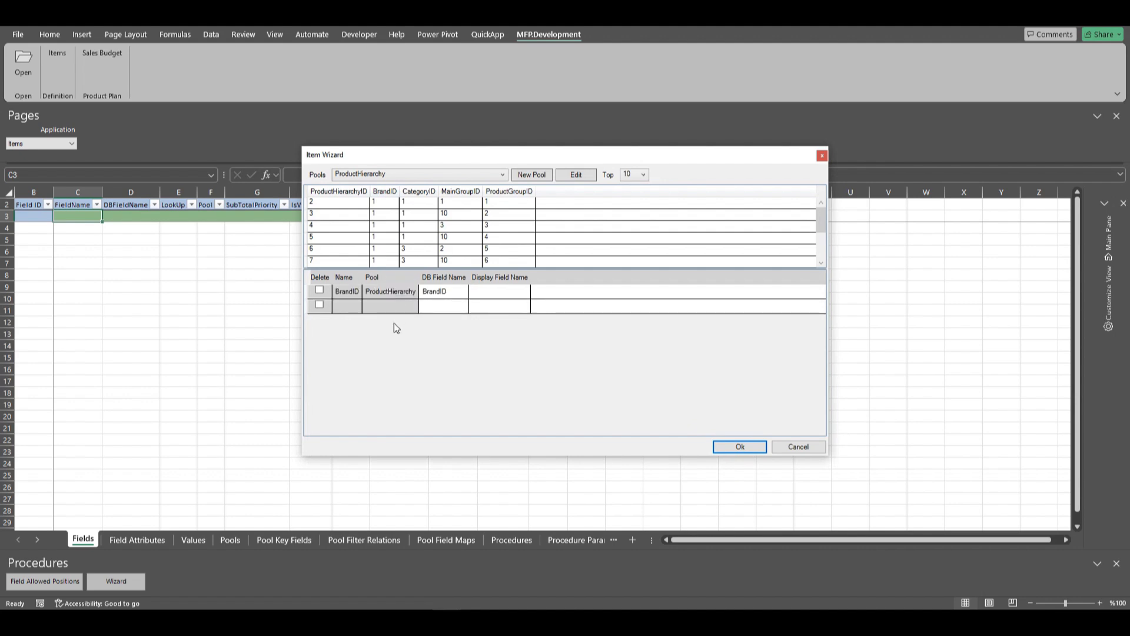
click(361, 290)
key(BackSpace)
key(BackSpace)
Add the CategoryID column to the field list and name the field Category.
drag(414, 189, 446, 313)
click(368, 305)
click(367, 305)
key(BackSpace)
key(BackSpace)
key(Return)
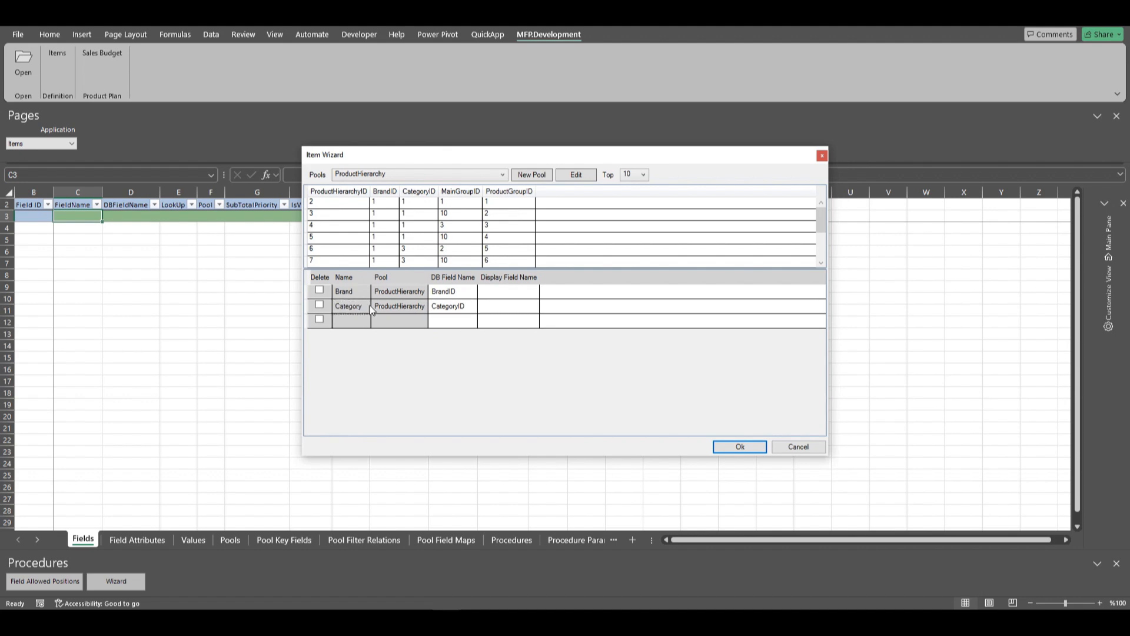
Add the MainGroupID column to the field list and name the field Main Group.
drag(453, 194, 460, 318)
click(371, 321)
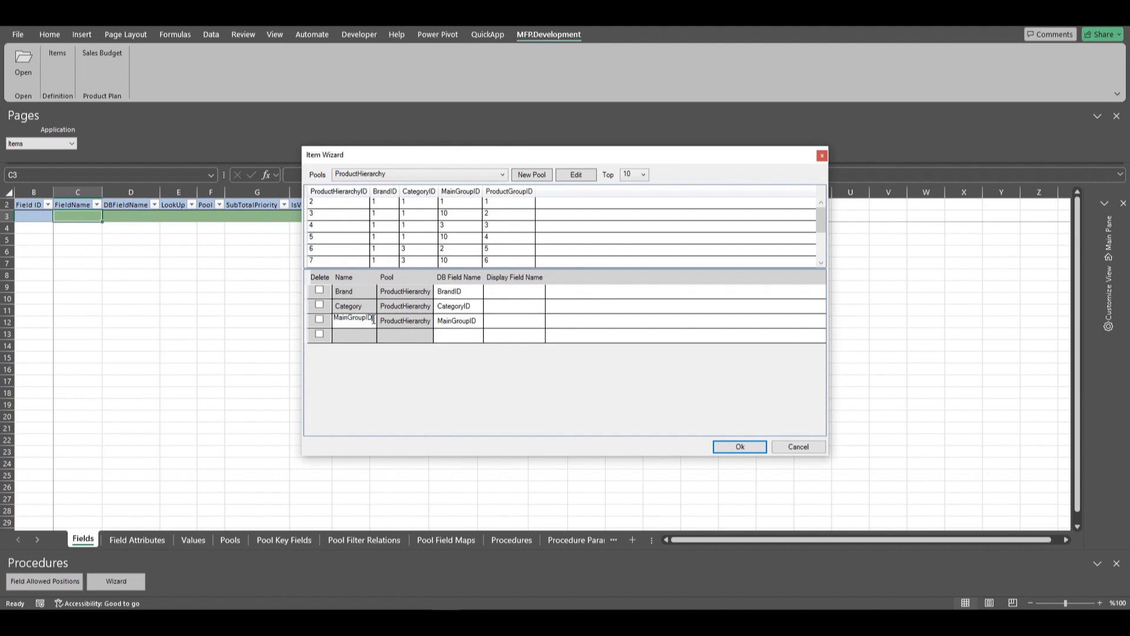
key(BackSpace)
key(BackSpace)
key(Return)
Add the ProductGroupID column to the field list and name the field Product Group.
click(363, 335)
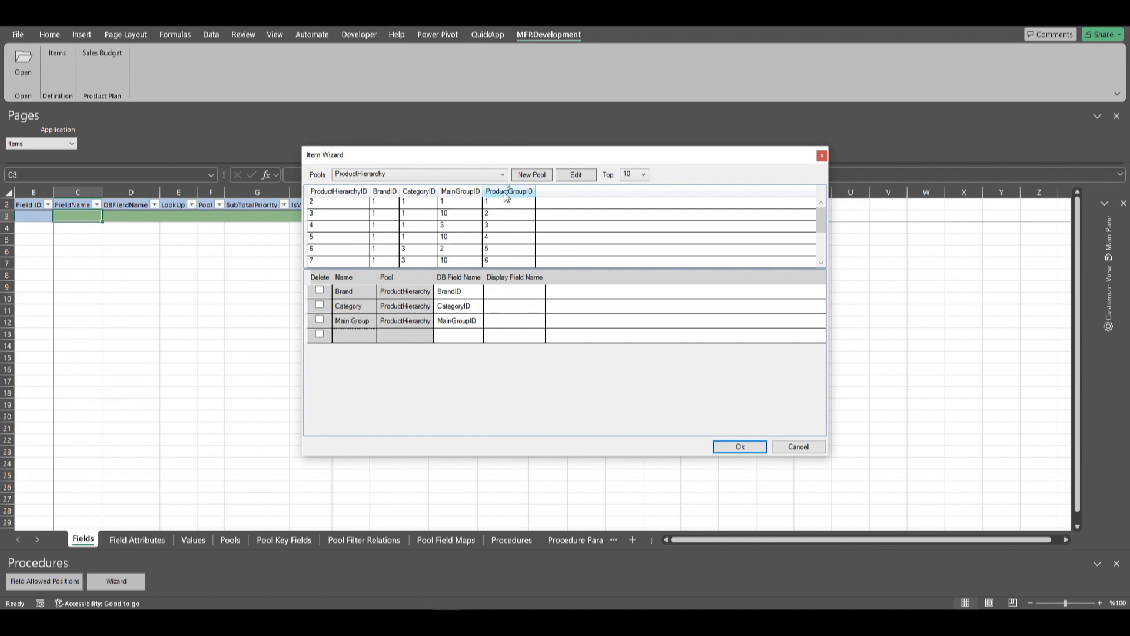
drag(493, 191, 447, 344)
double_click(362, 336)
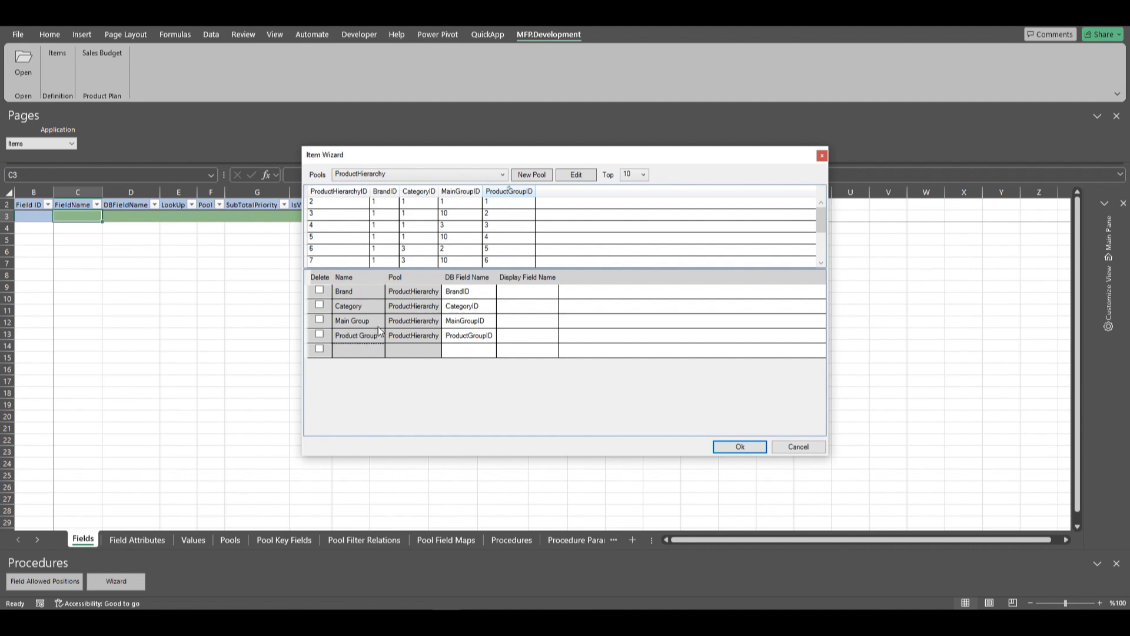
Start another new pool named Items that uses the Blue Earth connection.
click(532, 175)
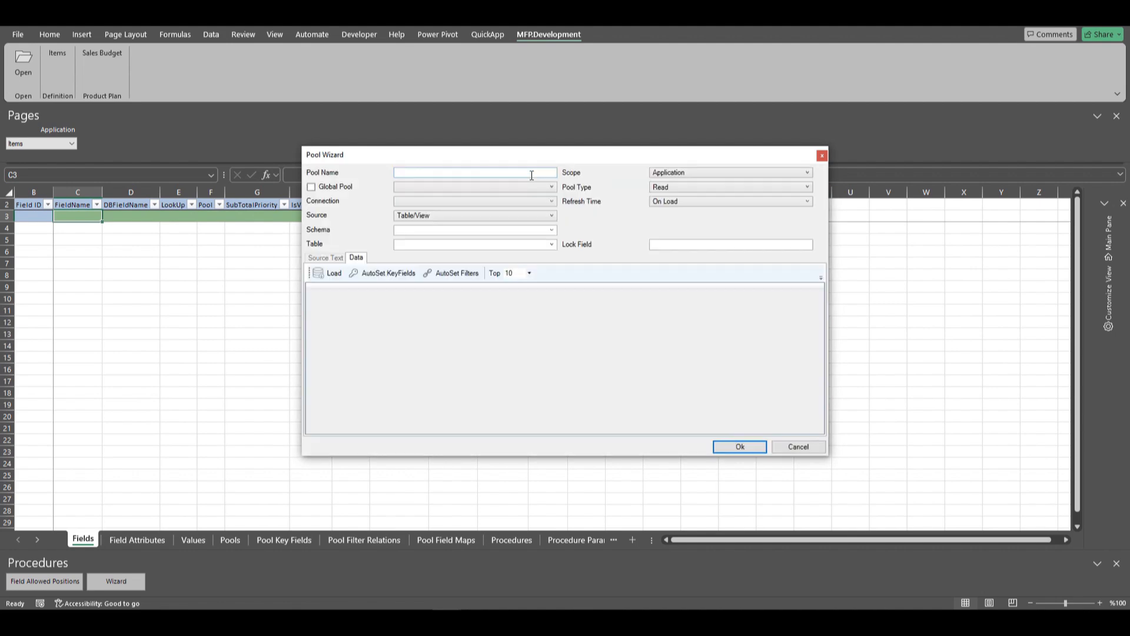
click(445, 172)
text(Items)
click(488, 201)
click(429, 221)
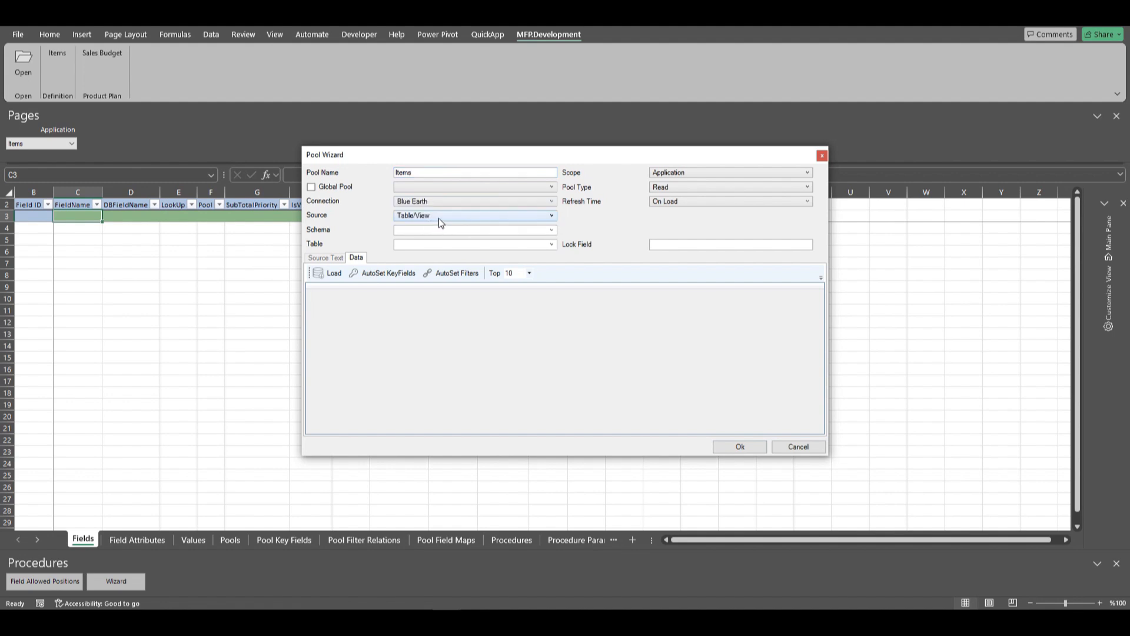
Set the pool's schema to definition and its table to Items, and load the table's data.
click(426, 228)
click(429, 239)
click(434, 246)
click(551, 244)
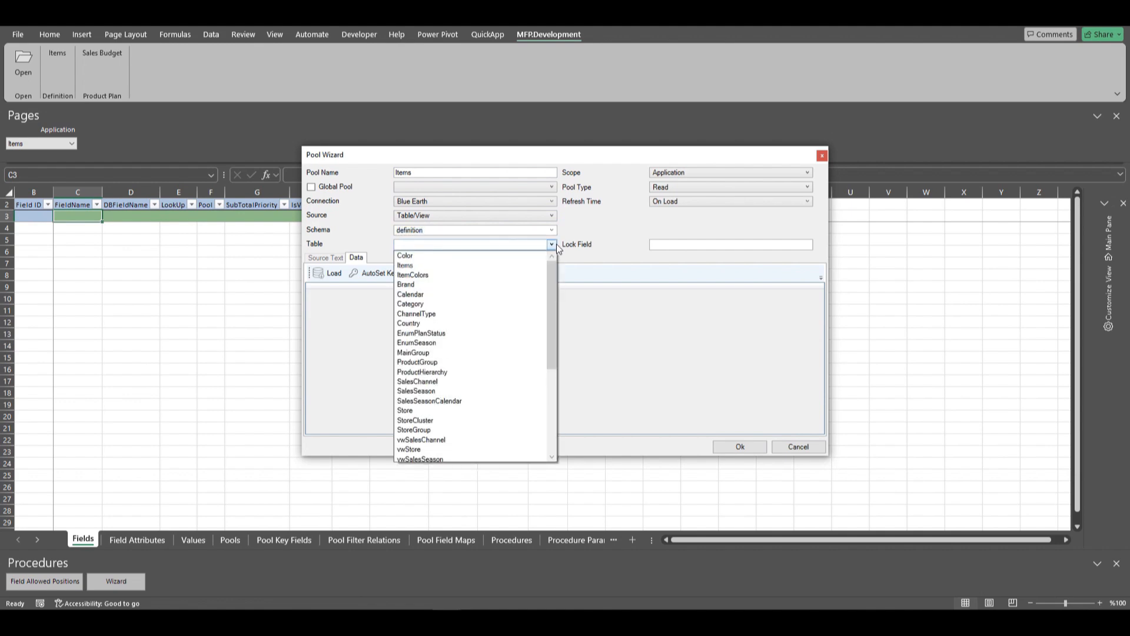
click(425, 267)
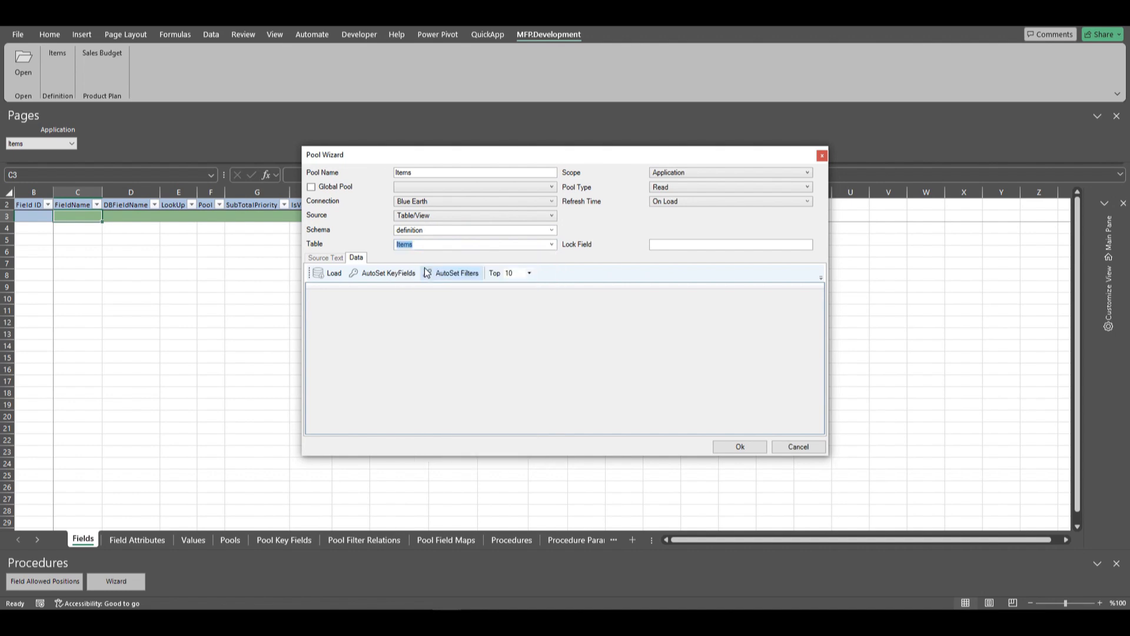
click(327, 274)
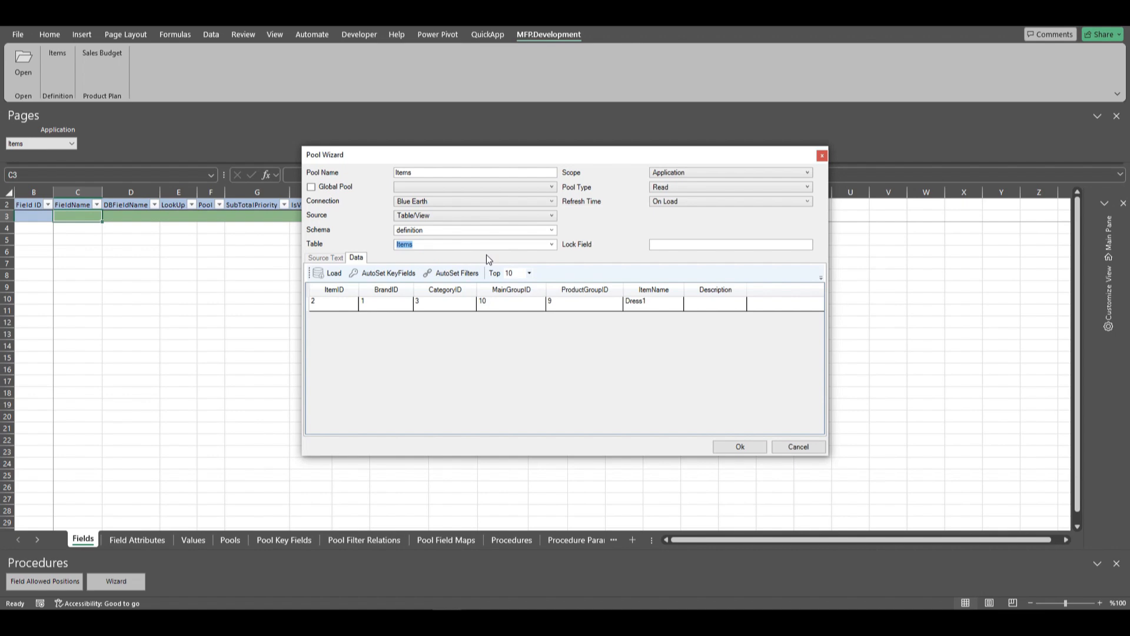
Auto-set the Items pool's filters, set its pool type to Read Write and save the pool.
click(446, 273)
click(689, 188)
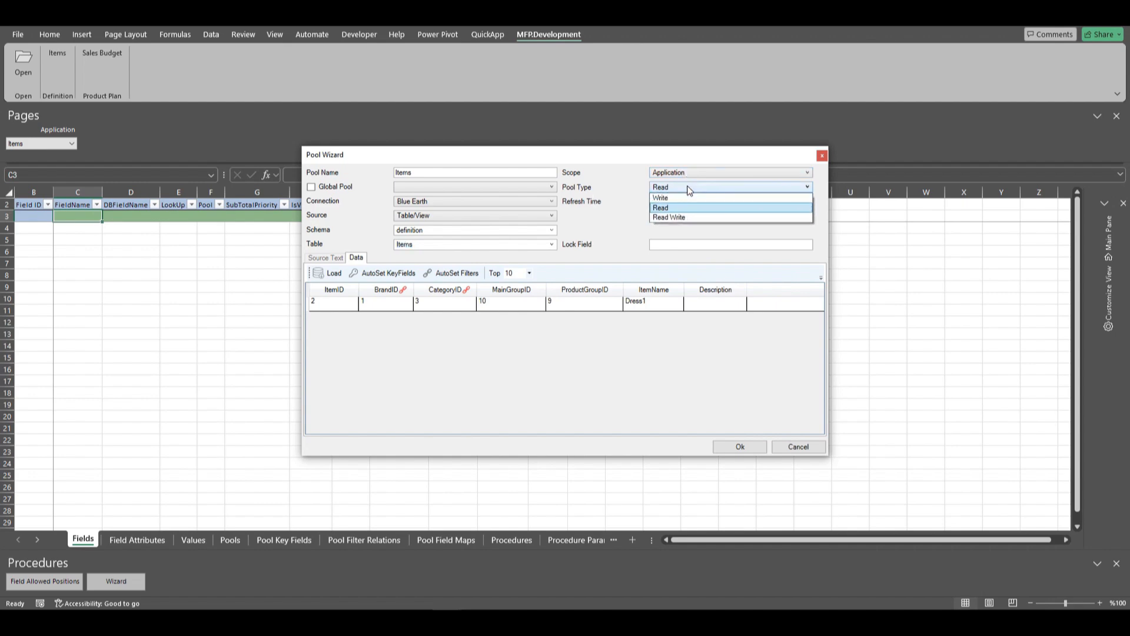
click(669, 217)
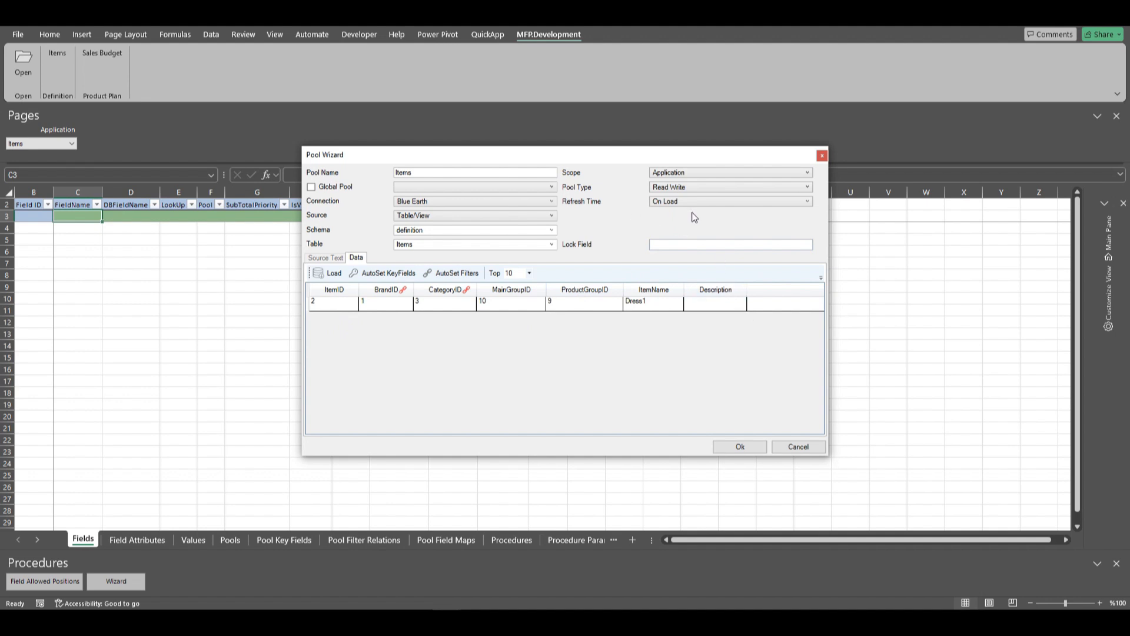
click(740, 449)
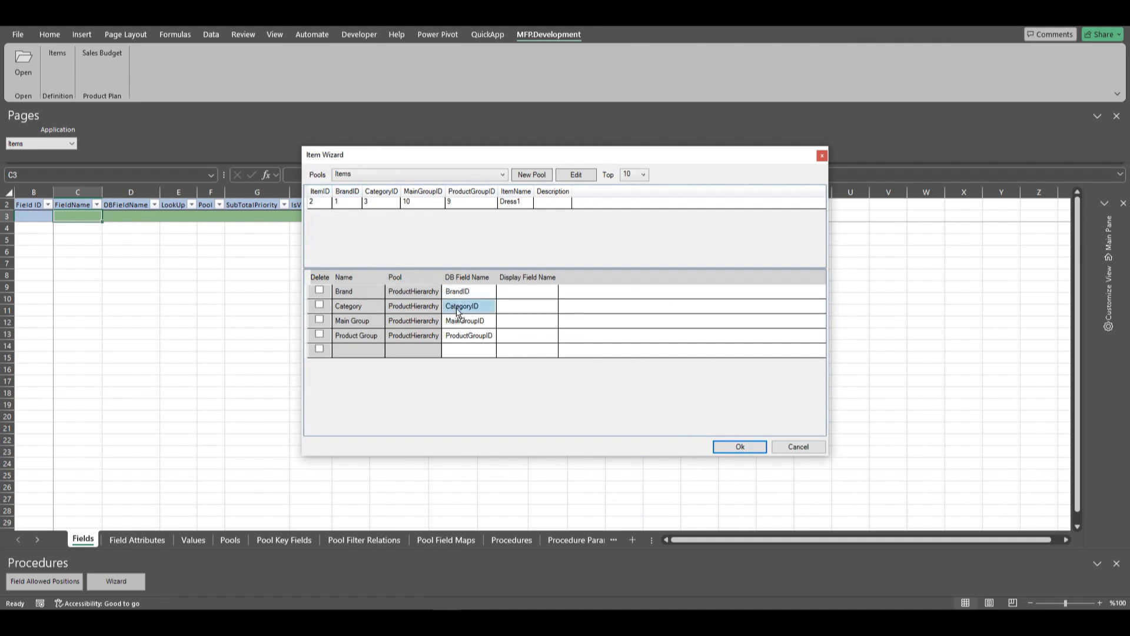
Add the Items pool's ItemID column as a field named ID and apply the wizard's fields to the Fields sheet.
click(471, 352)
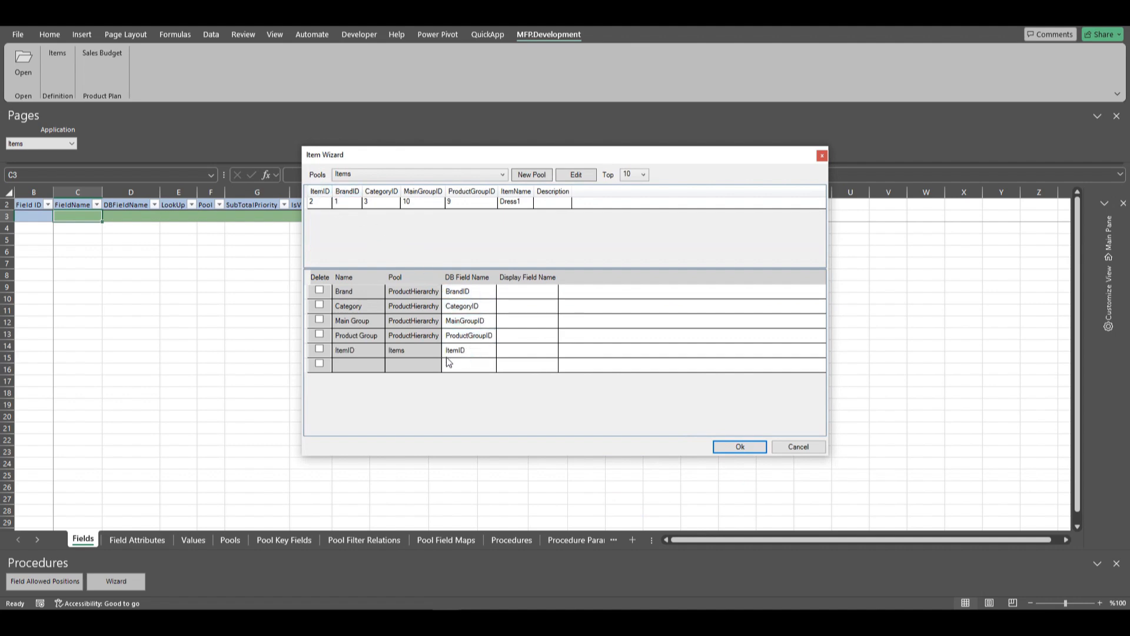
click(362, 350)
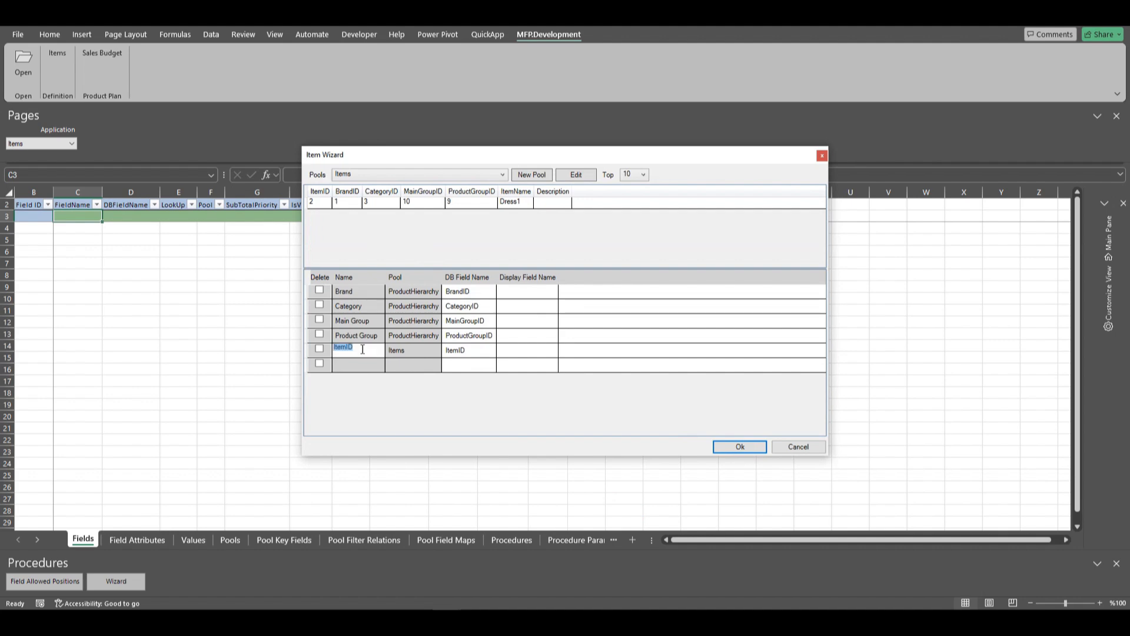
key(BackSpace)
text(ID)
click(741, 448)
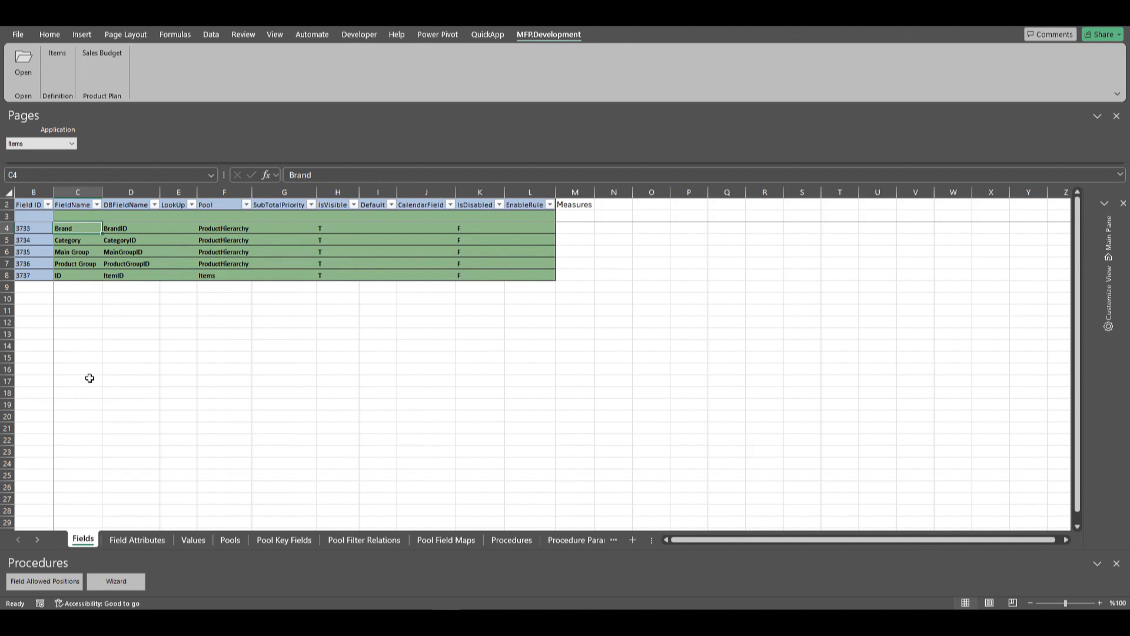
Review the defined fields in the Item Wizard and check the Brand row's DB field name and pool on the sheet.
click(115, 581)
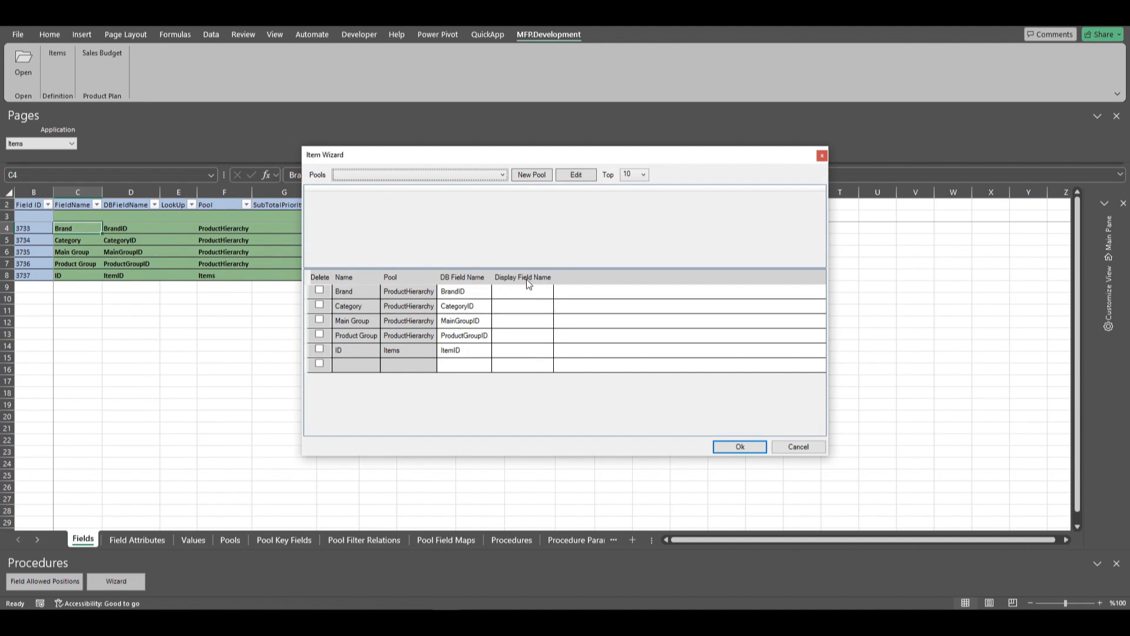
click(798, 447)
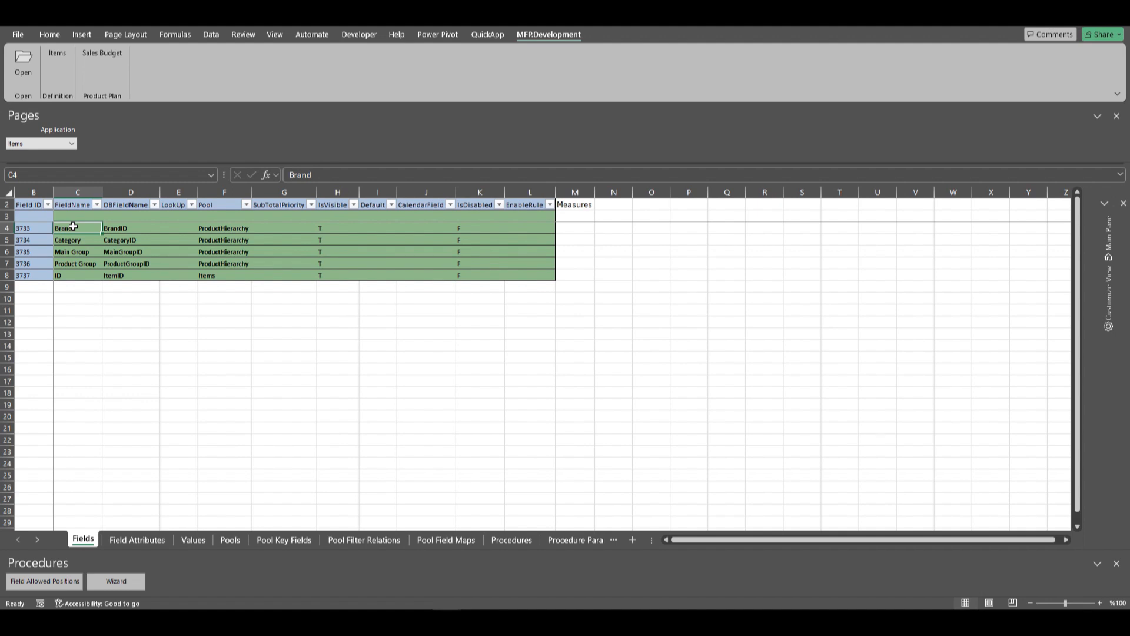
click(229, 228)
click(125, 228)
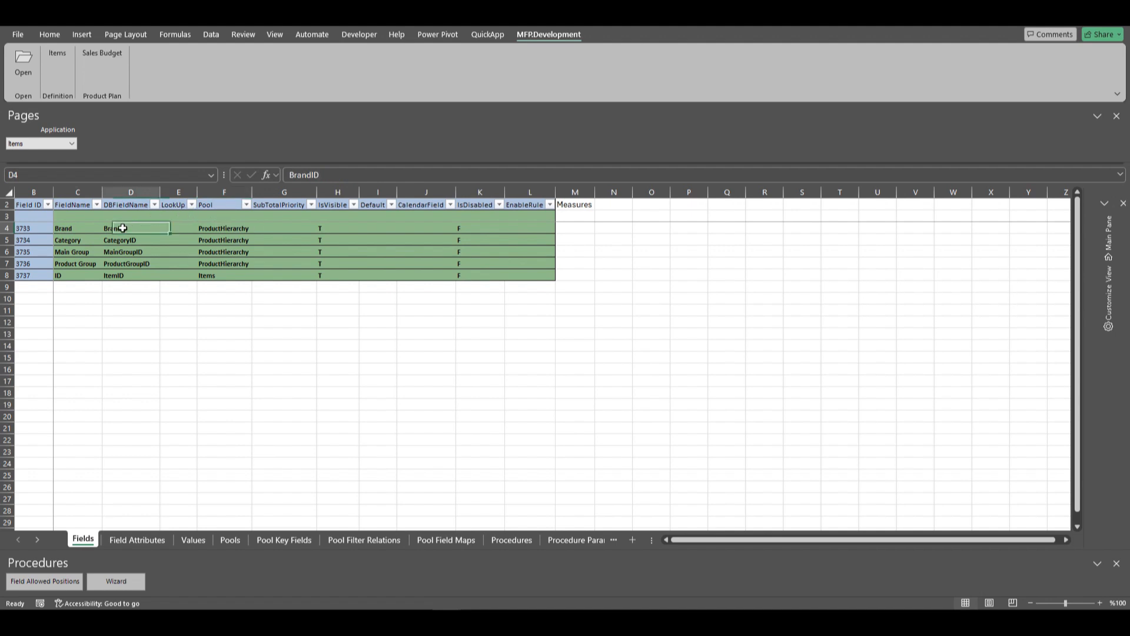
click(235, 229)
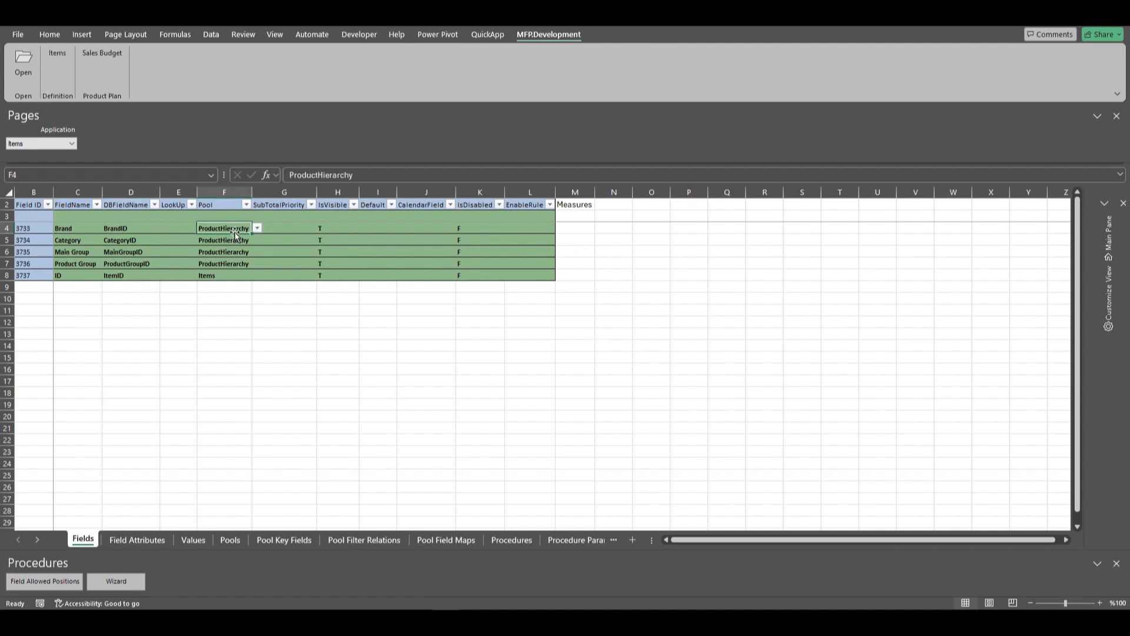
click(129, 229)
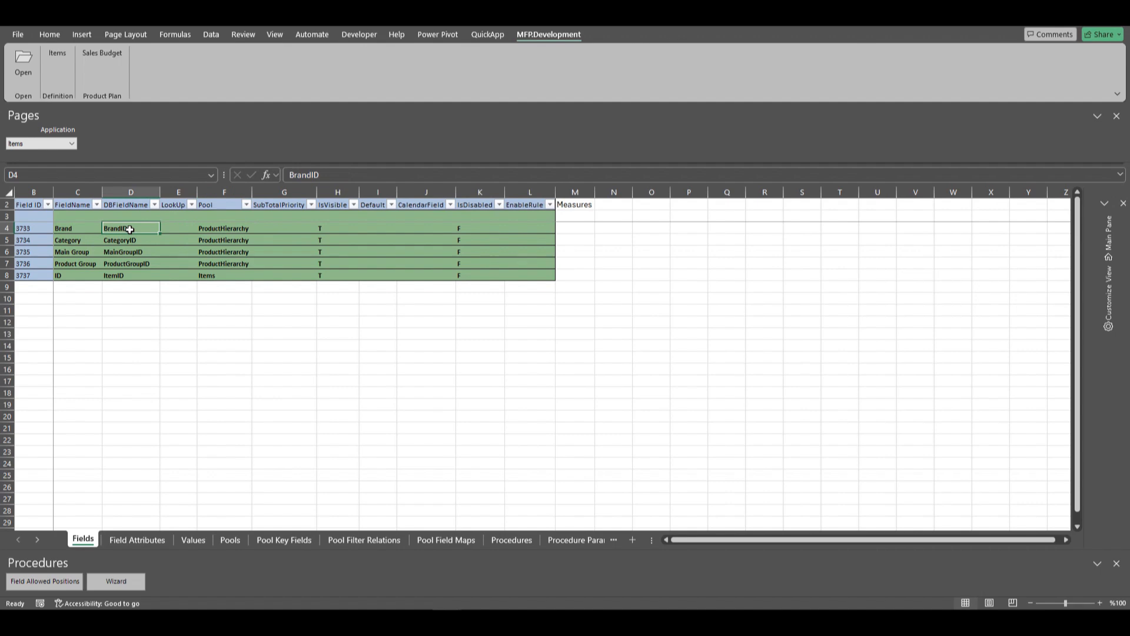
click(233, 228)
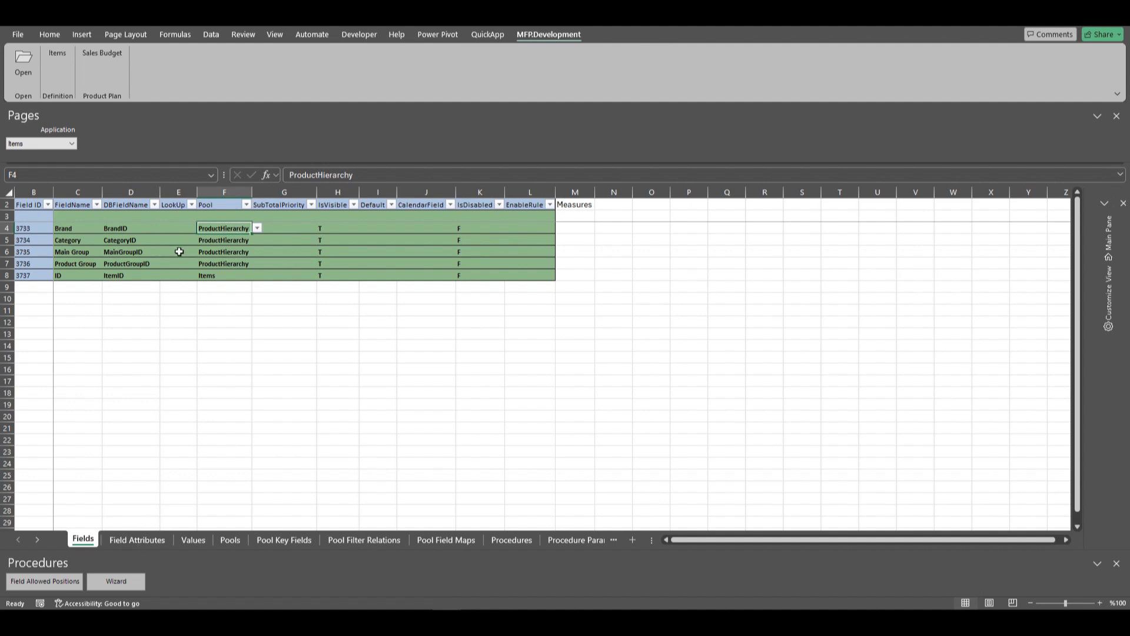
Check the lookup choices for the Brand field and switch to the Globals[MFP.Development] workbook.
click(177, 227)
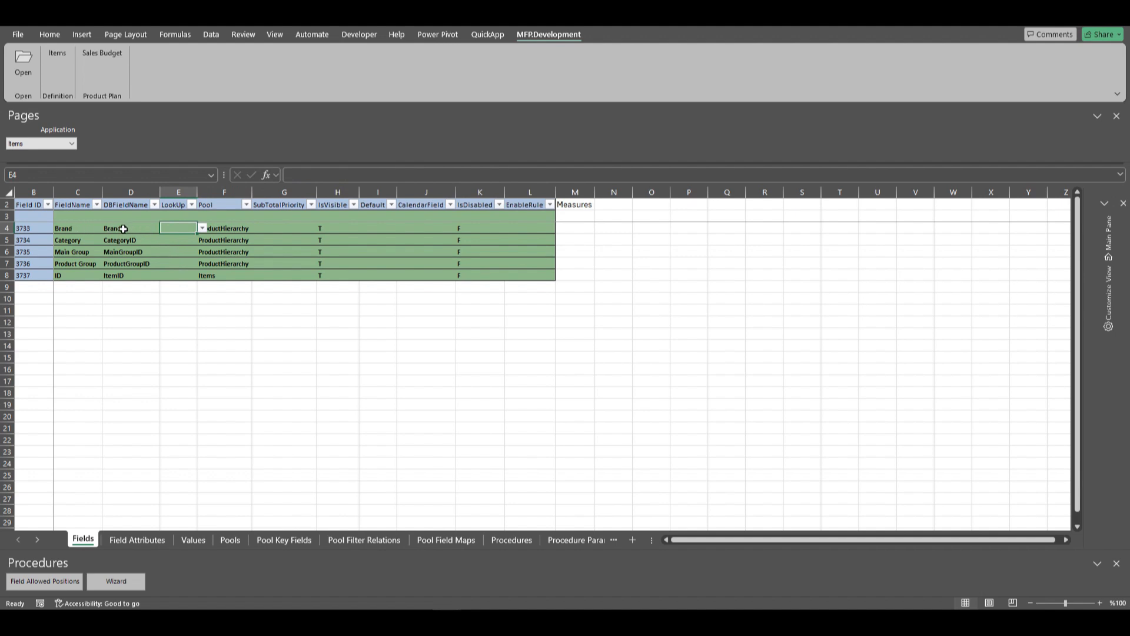
click(202, 229)
click(202, 230)
mouse_move(447, 623)
click(556, 585)
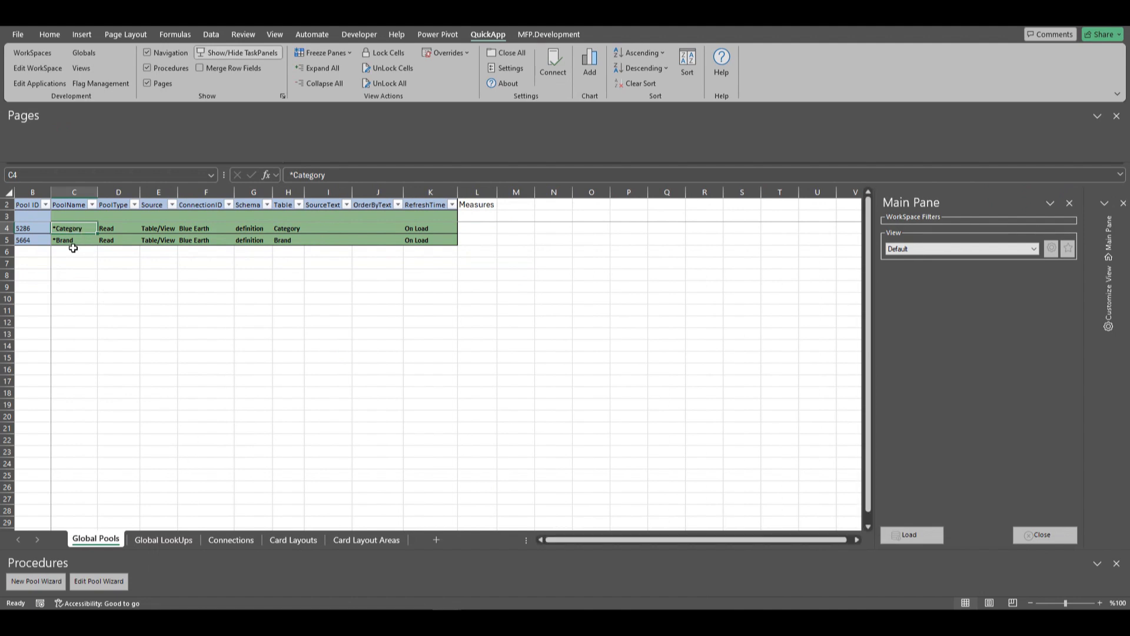
Start a new global pool named *MainGroup that uses the Blue Earth connection.
click(29, 582)
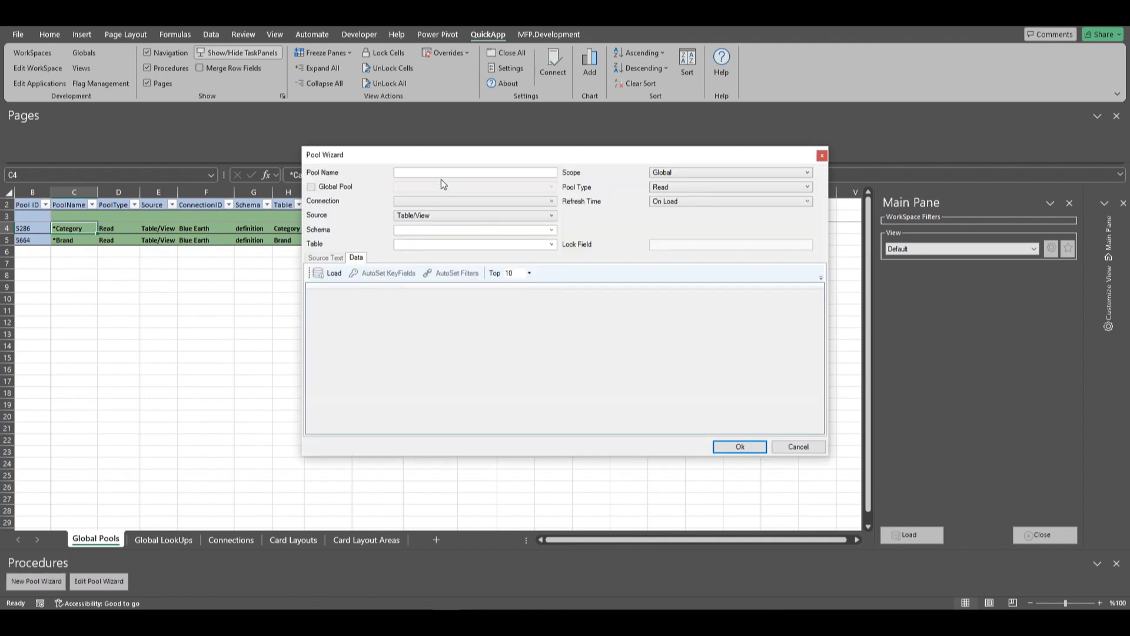
text(*Ma)
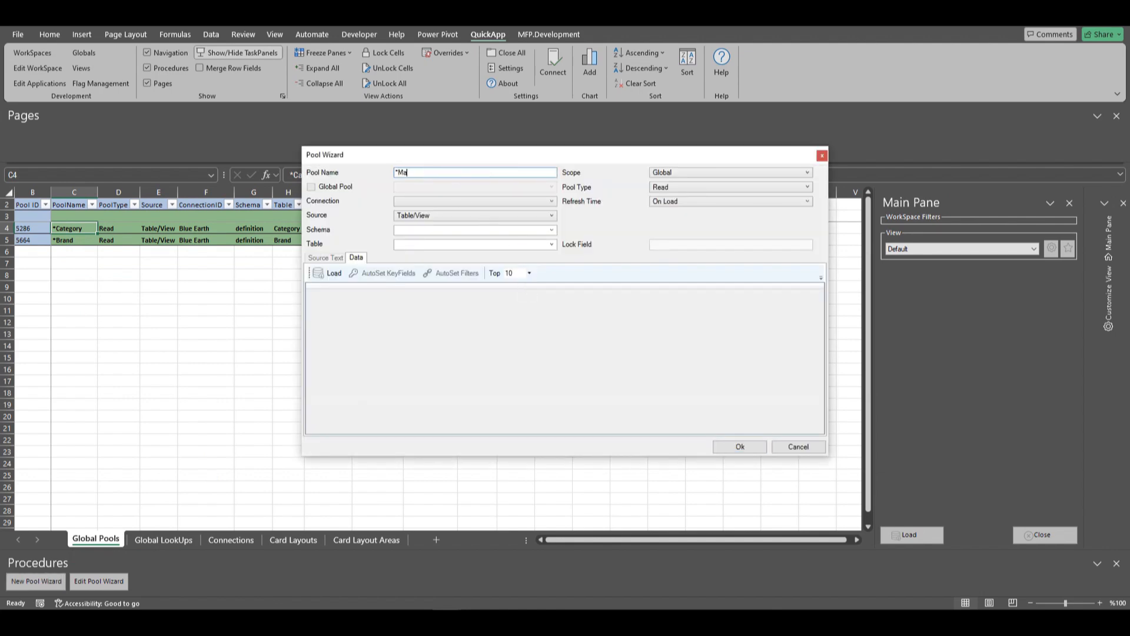
text(inGroup)
click(551, 201)
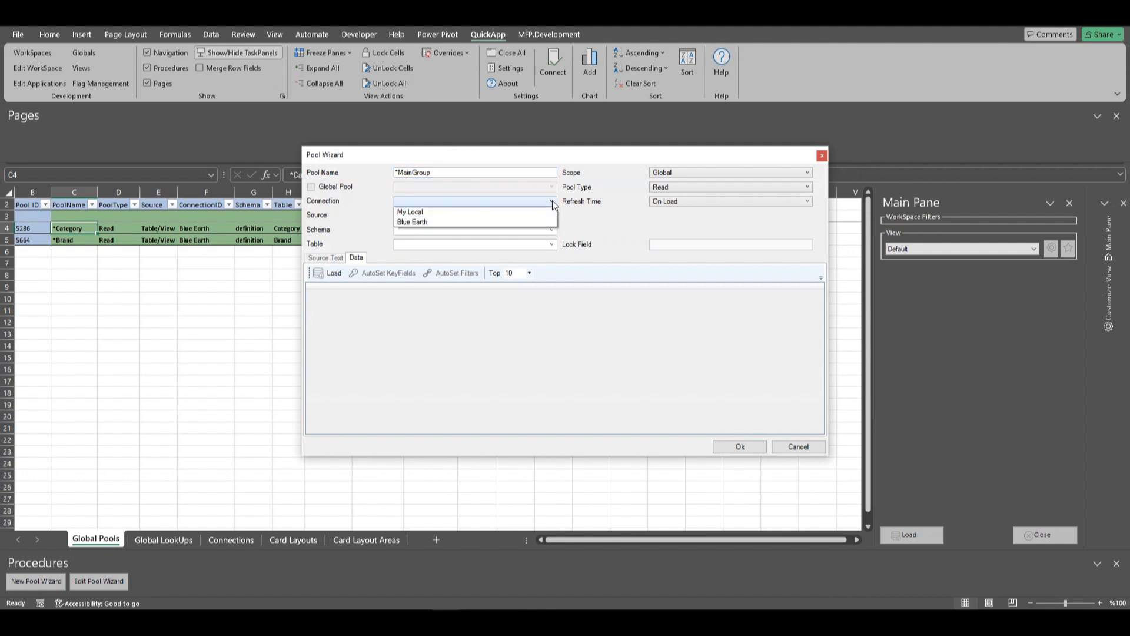
click(412, 223)
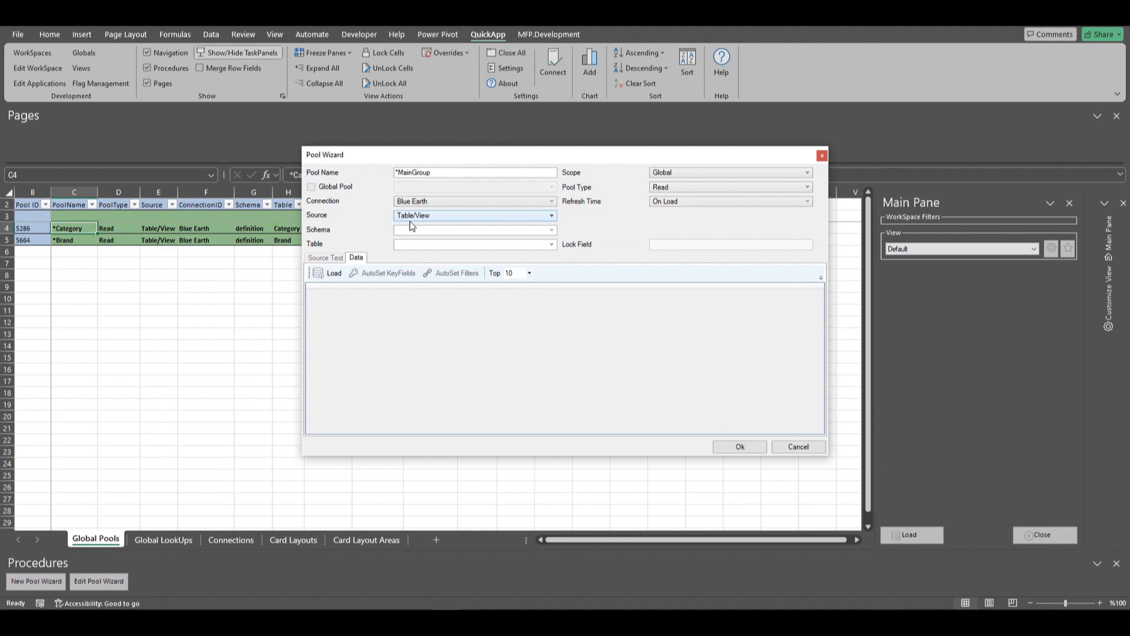
Set the *MainGroup pool's schema to definition and its table to MainGroup, load its data and save the pool.
click(552, 234)
click(435, 243)
click(435, 244)
text(main)
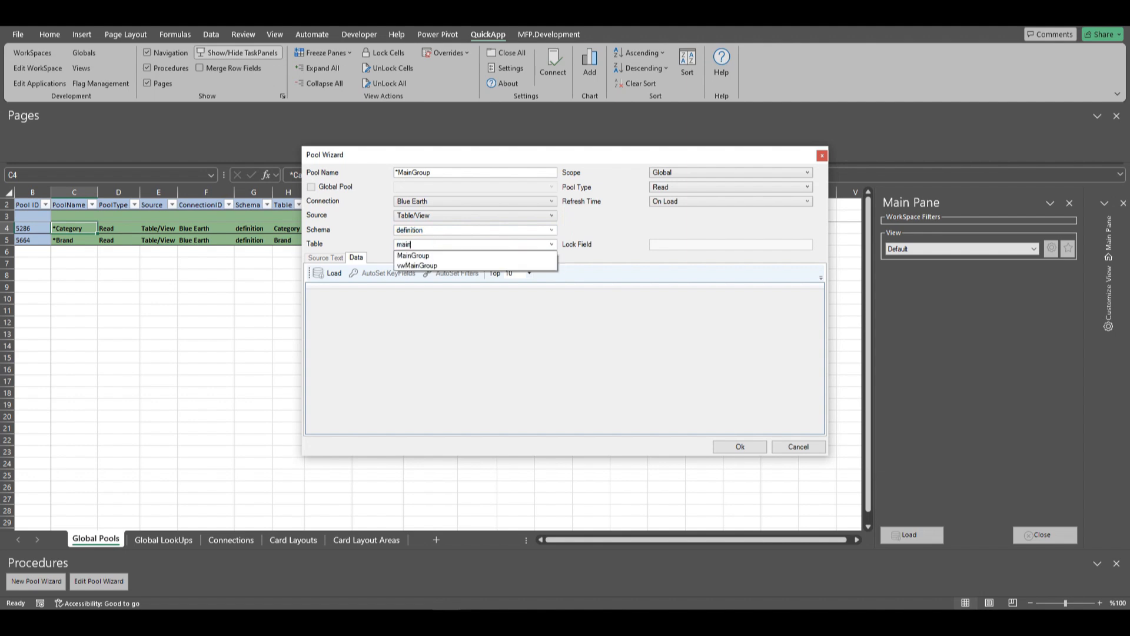
click(408, 256)
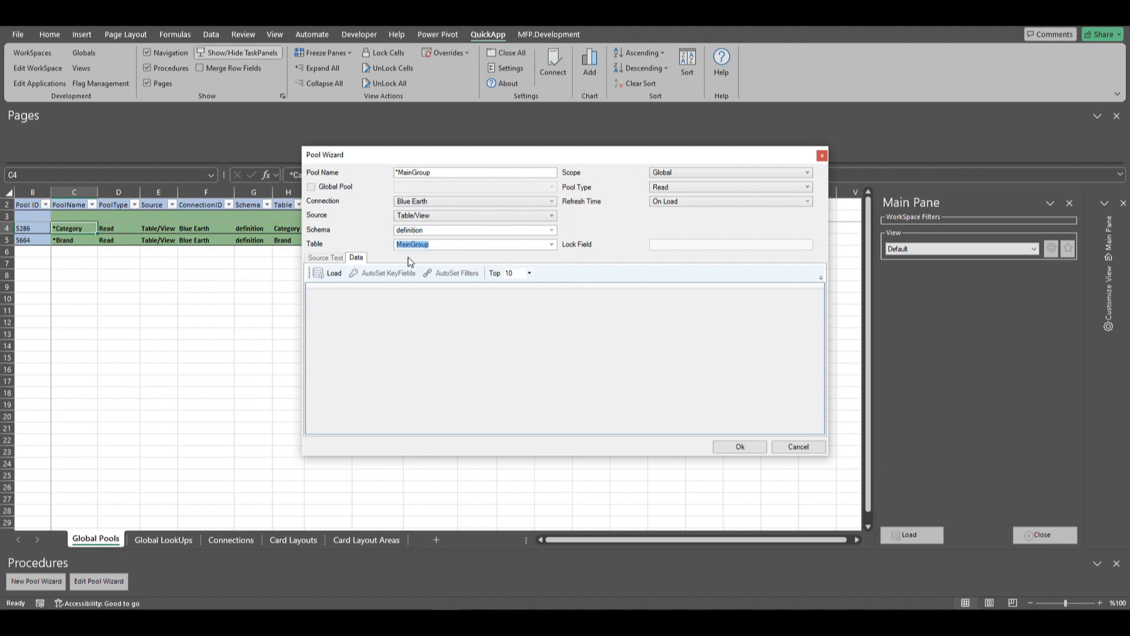
click(328, 274)
click(740, 448)
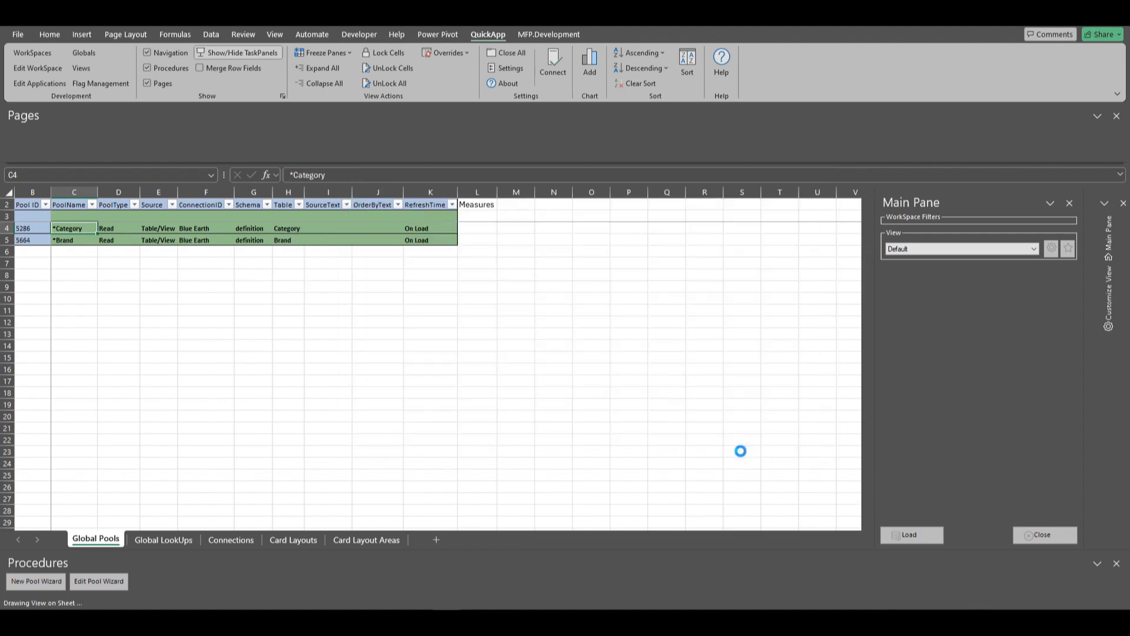
Start another global pool named *ProductGroup with the Blue Earth connection.
click(33, 583)
click(402, 172)
text(*ProductGroup)
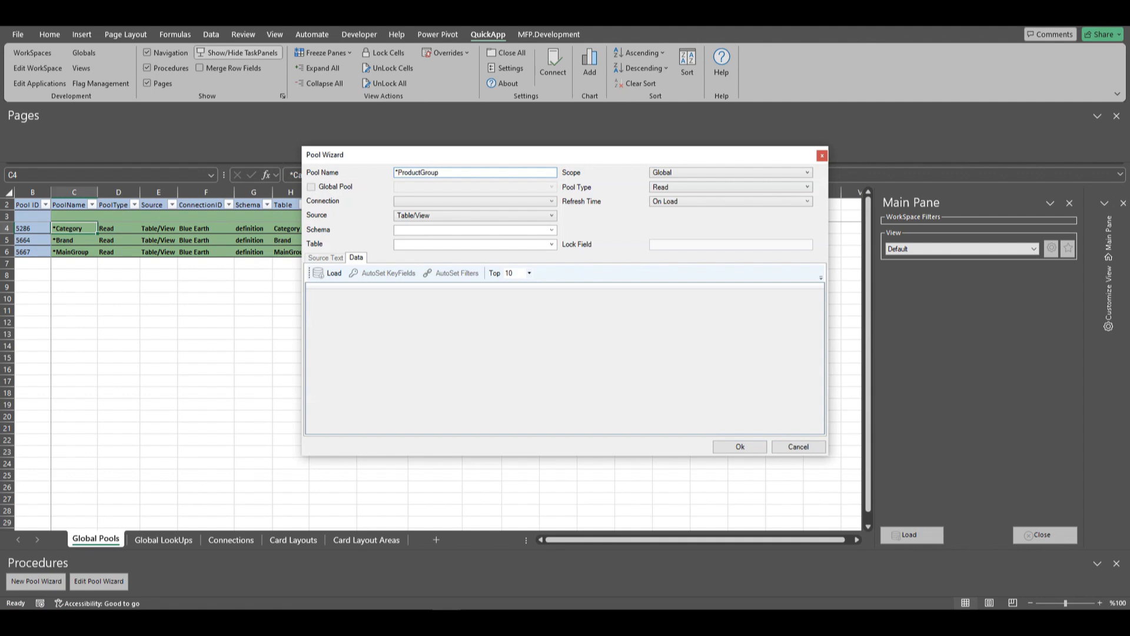
click(550, 201)
click(433, 223)
Set the *ProductGroup pool's schema to definition and its table to ProductGroup, load its data and save the pool.
click(552, 230)
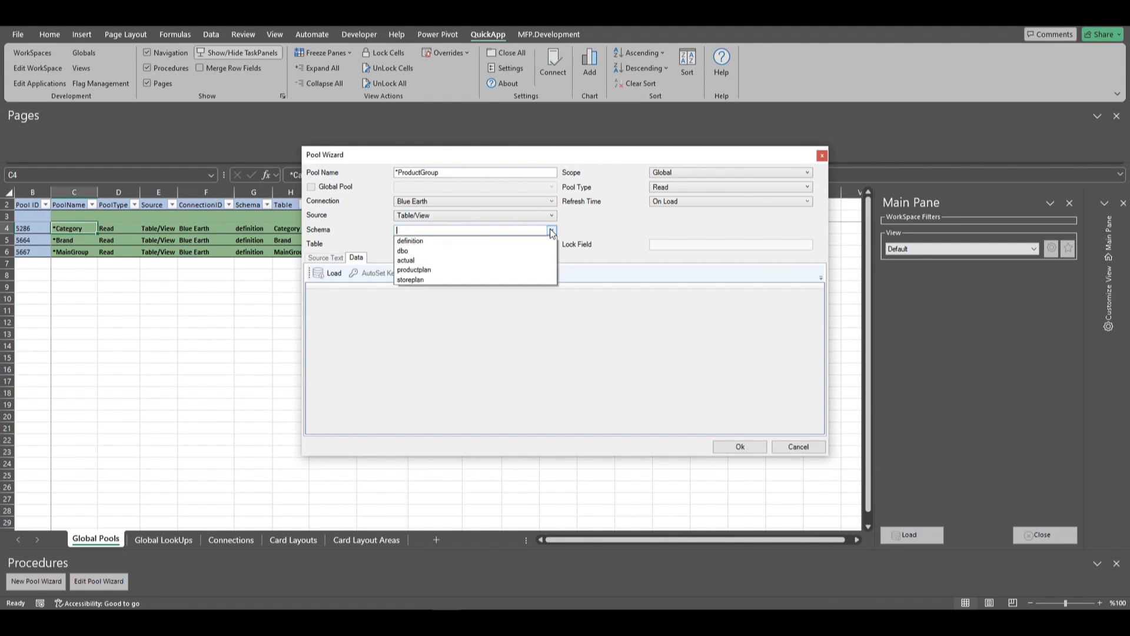
click(425, 241)
click(437, 245)
text(prod)
click(419, 259)
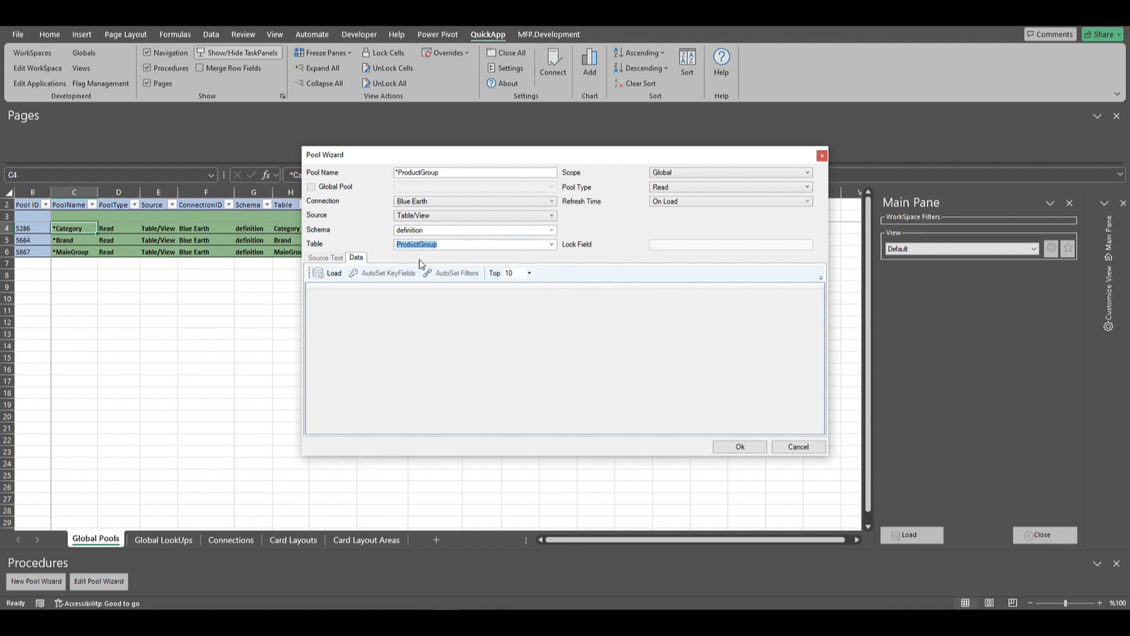
click(329, 274)
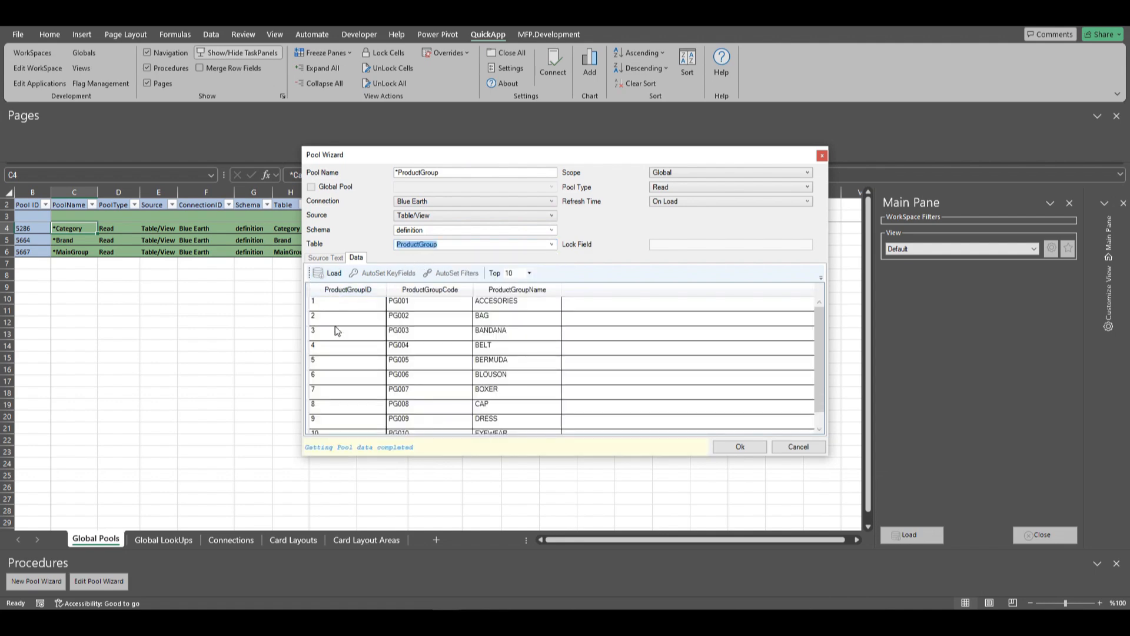
click(744, 447)
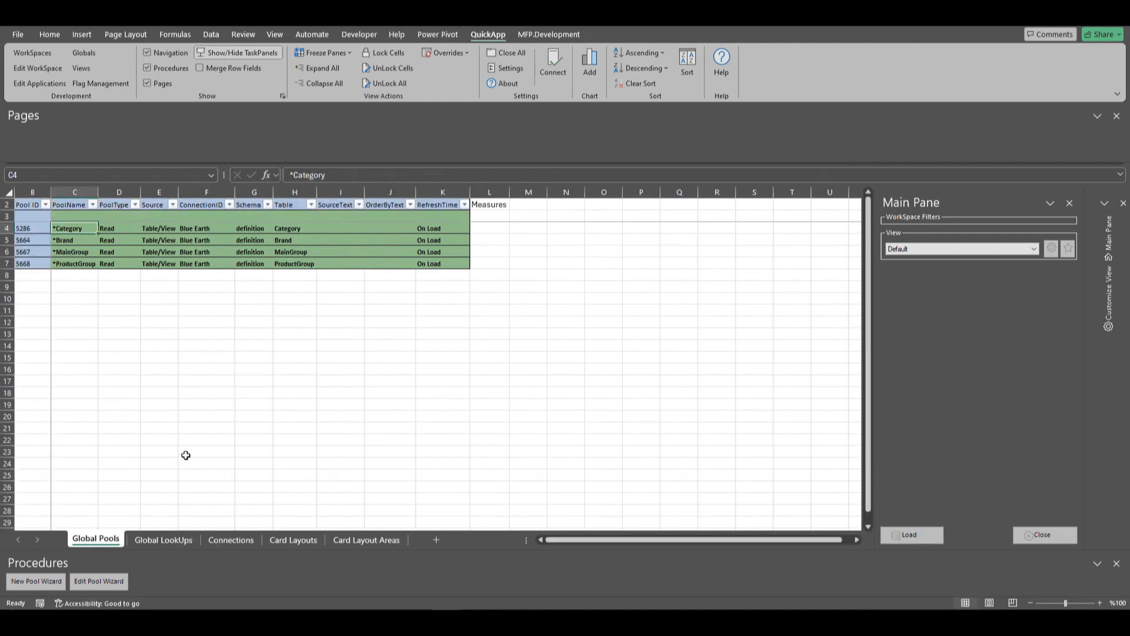
Load the Global LookUps sheet and name a new lookup *luBrand in its entry row.
click(167, 537)
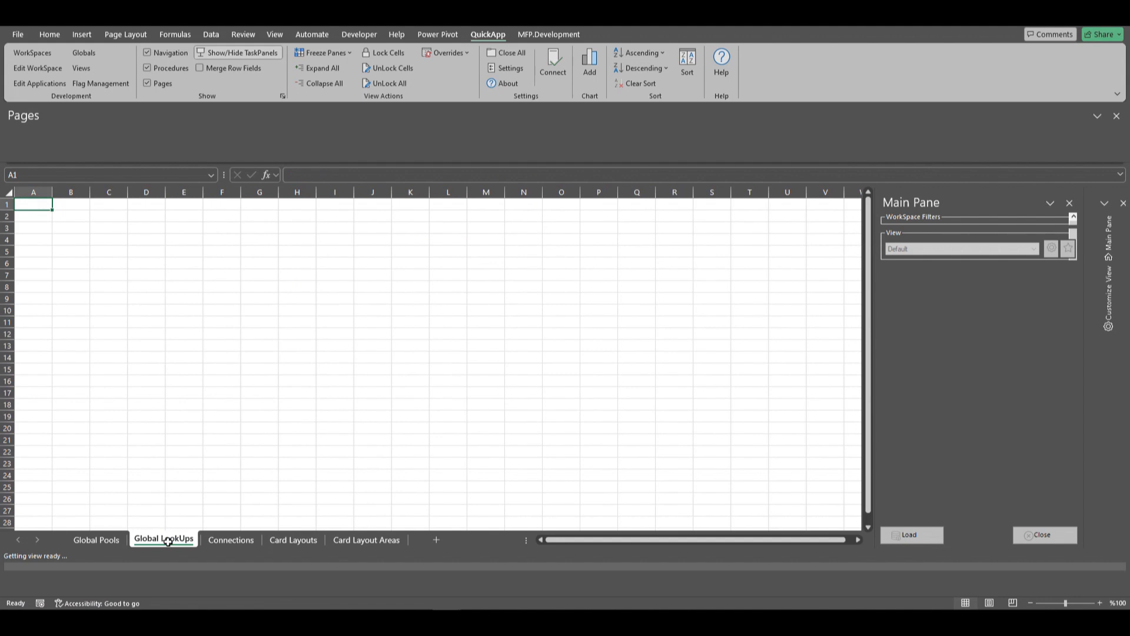
click(909, 581)
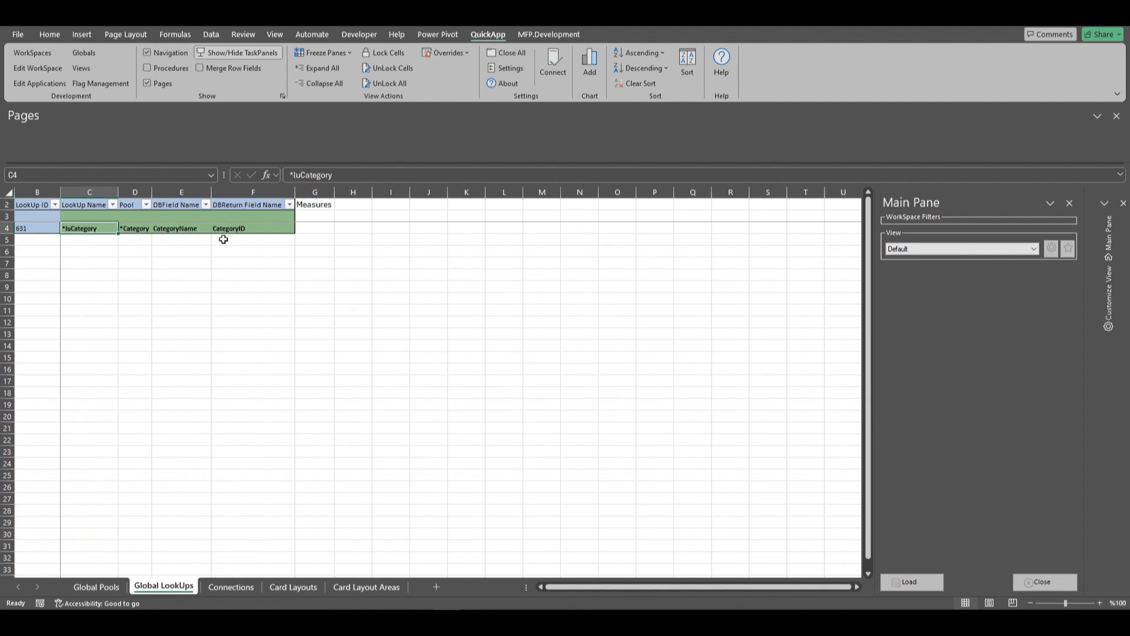
click(93, 218)
text(*luCategory)
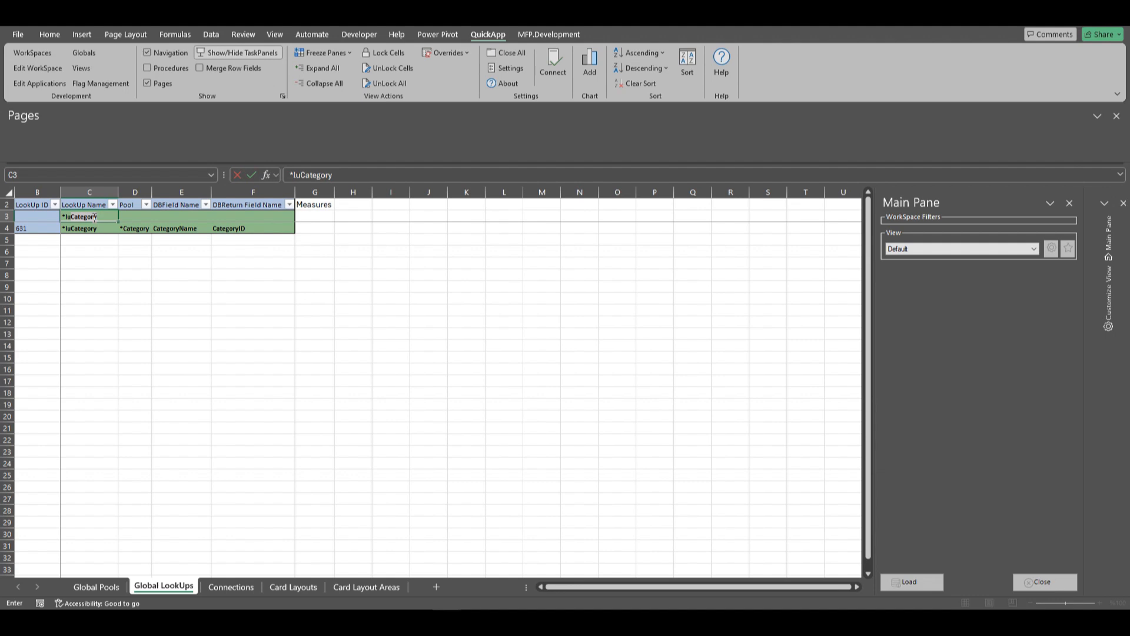
text(Brand)
key(Tab)
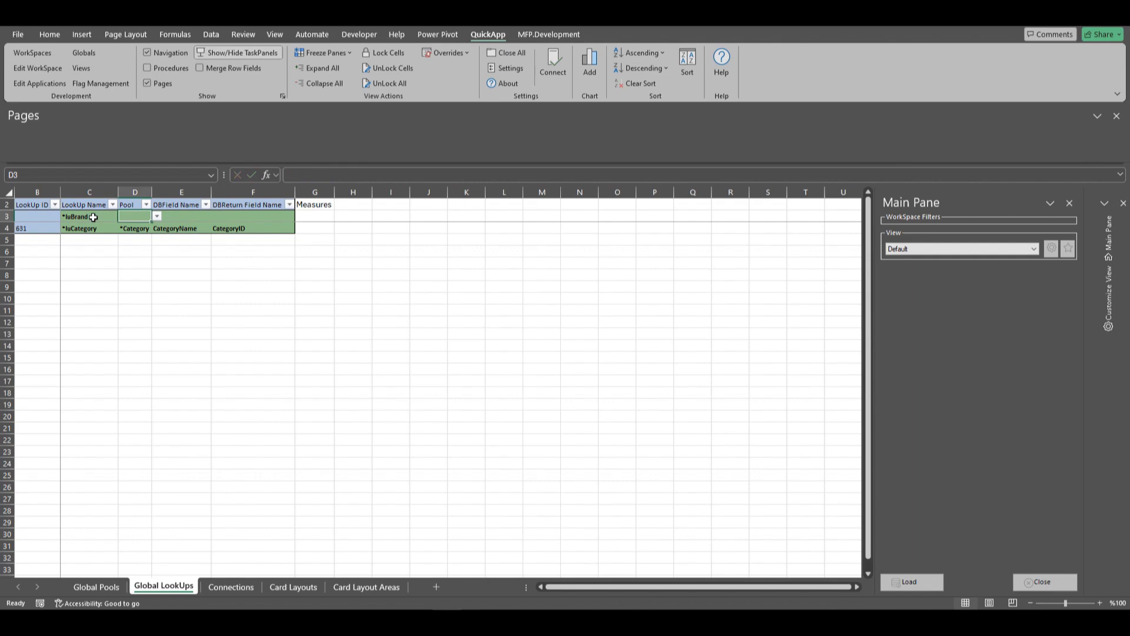
Complete the *luBrand lookup with pool *Brand, DB field BrandName and return field BrandID, and add it to the list.
text(*Brand)
key(Tab)
text(bra)
key(Escape)
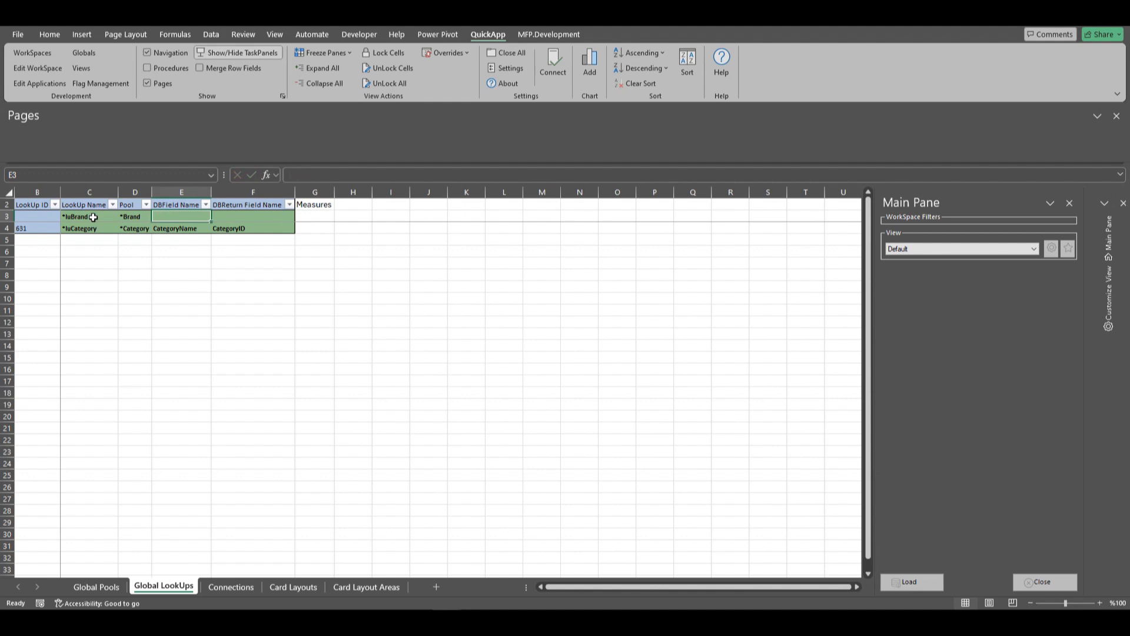
text(BrandName)
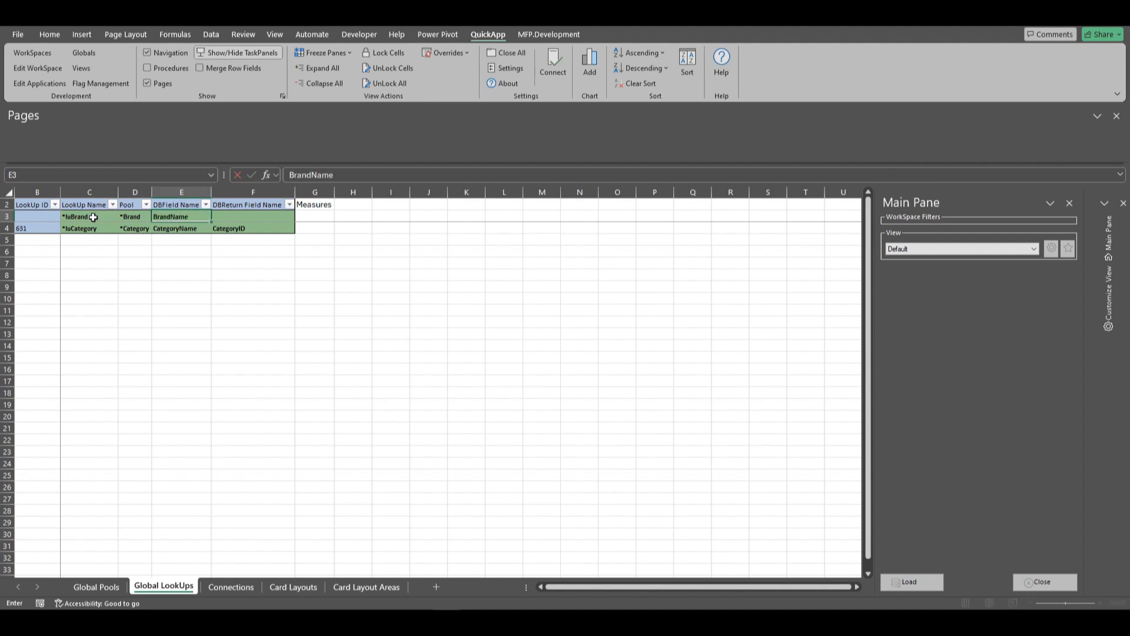
key(Tab)
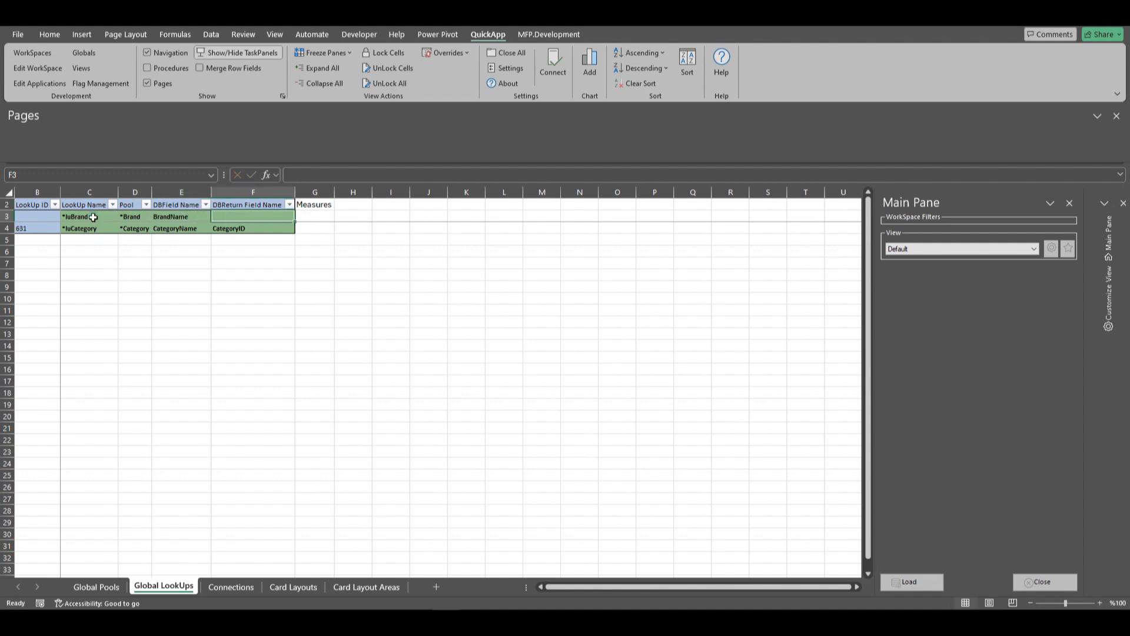
text(BrandID)
key(Return)
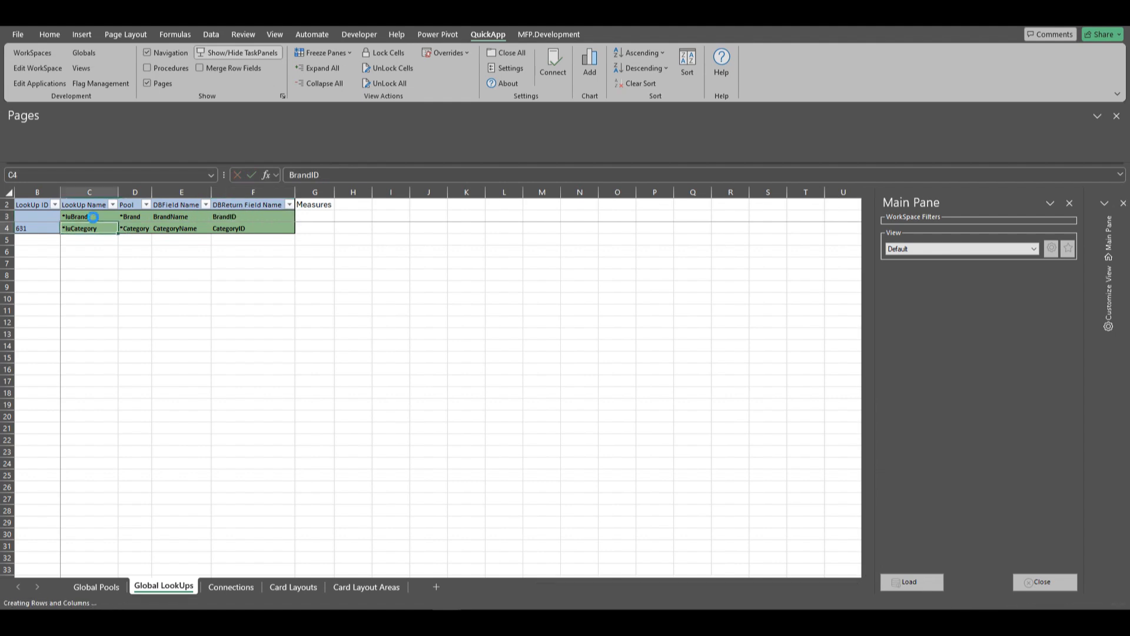
Add a global lookup named *luMainGroup with pool *MainGroup, DB field MainGroupName and return field MainGroupID.
click(93, 217)
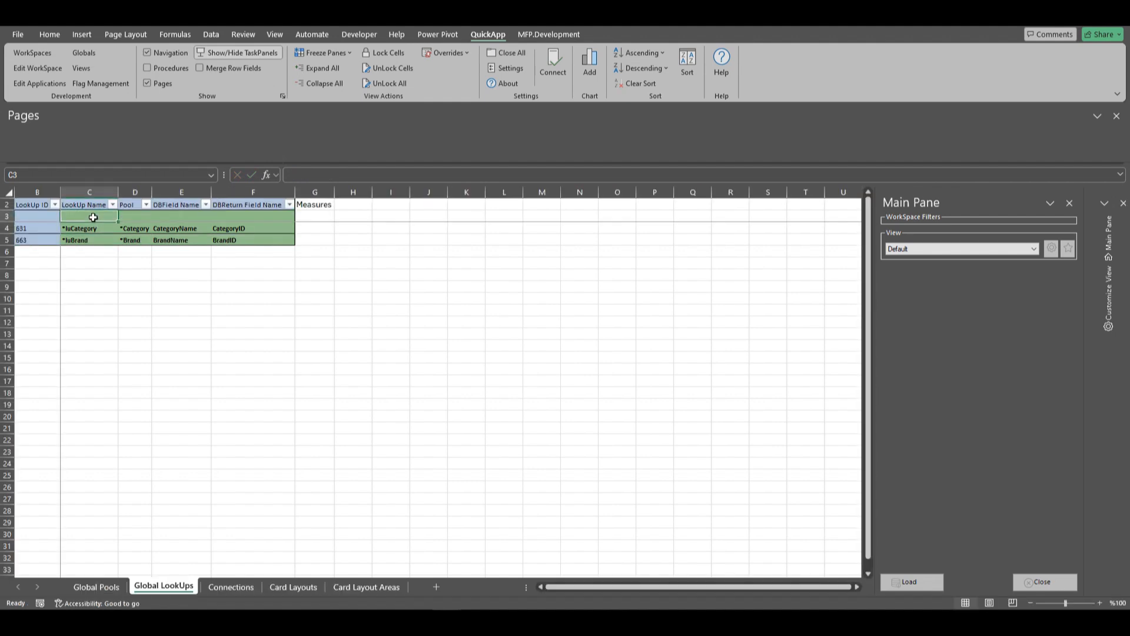
text(*luMainGroup)
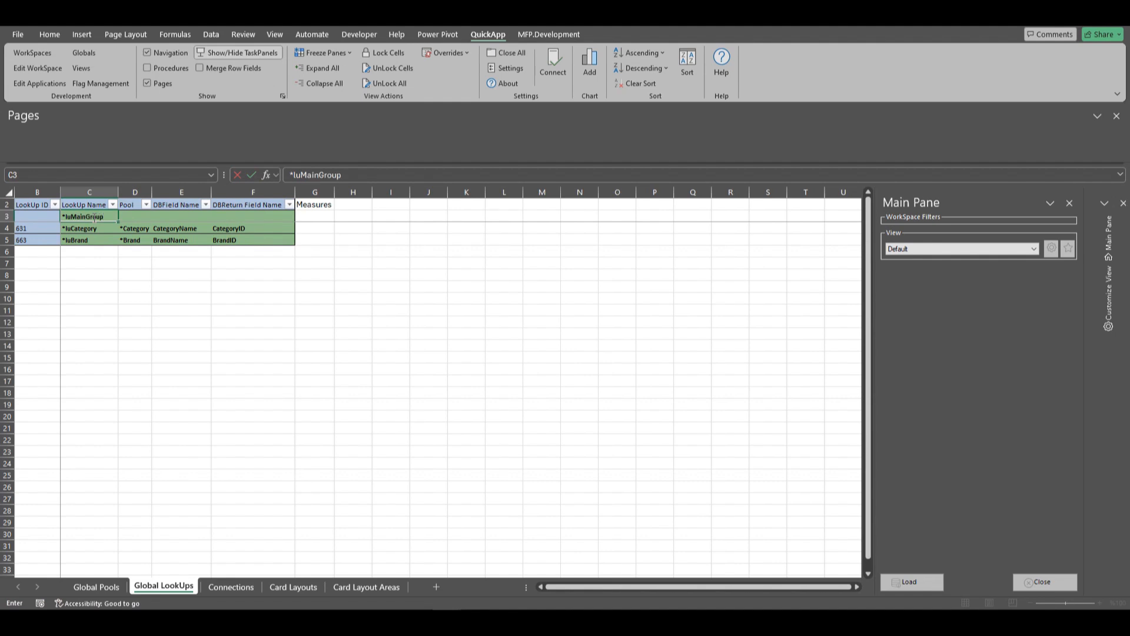
key(Tab)
text(main)
key(Tab)
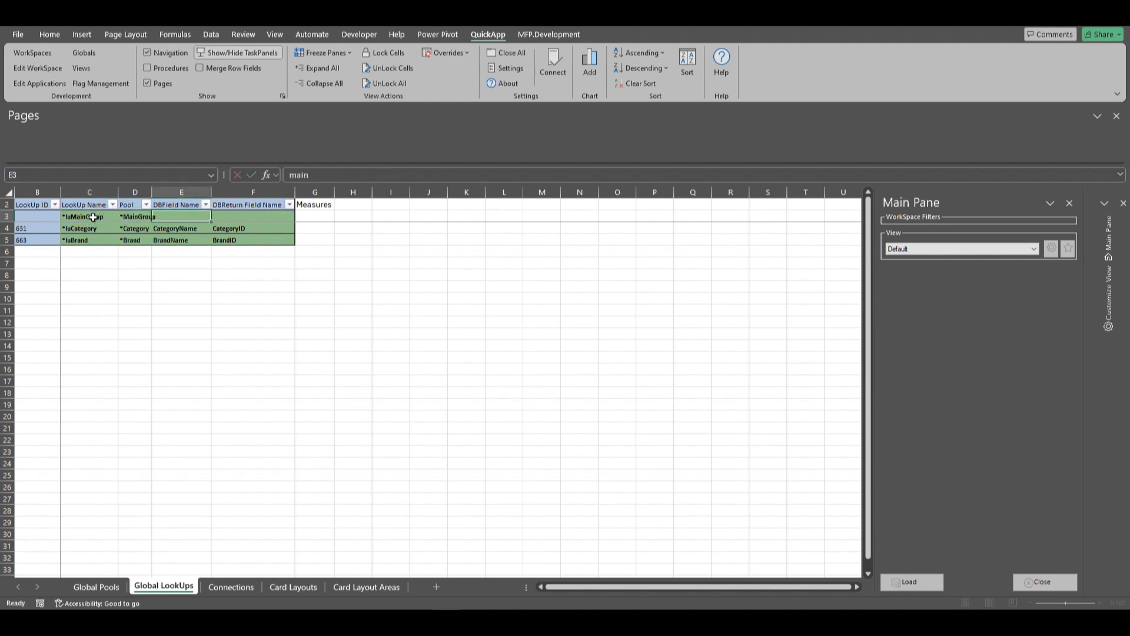
text(MainGroupName)
key(Tab)
text(MainGrou)
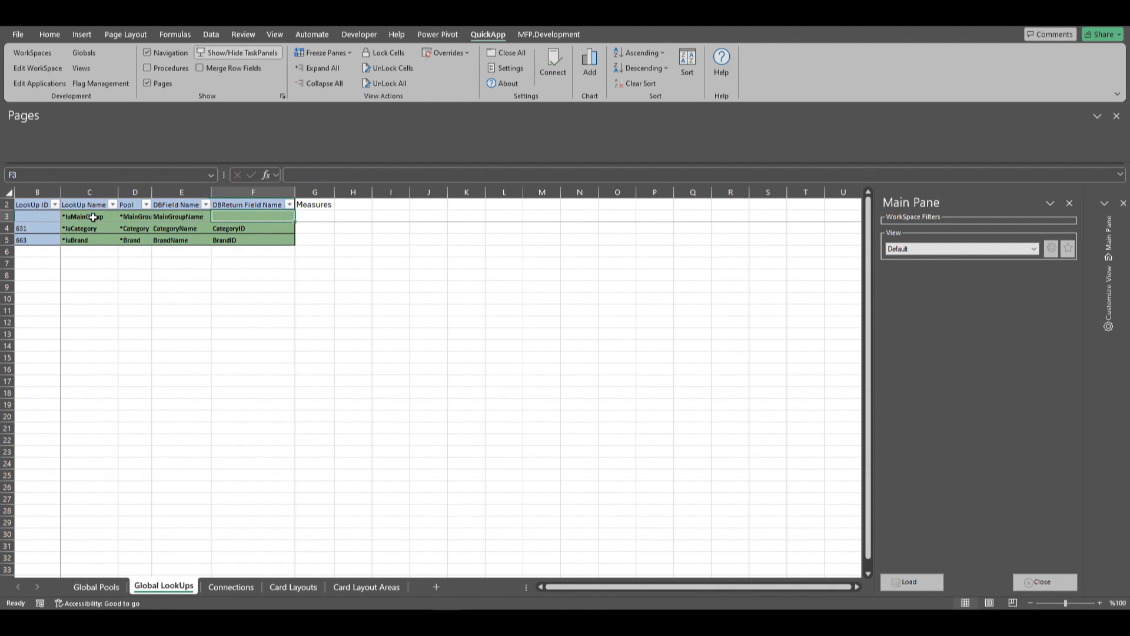
text(pID)
key(Return)
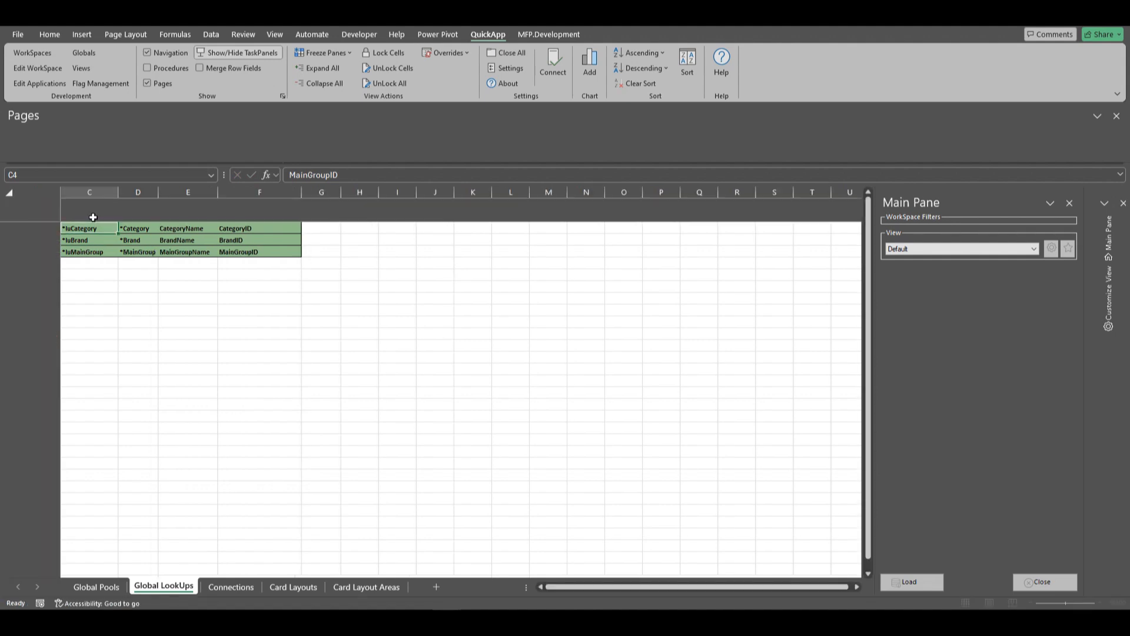
Enter a new global lookup named *luProductGroup with *ProductGroup as its pool.
click(93, 217)
text(*luProd)
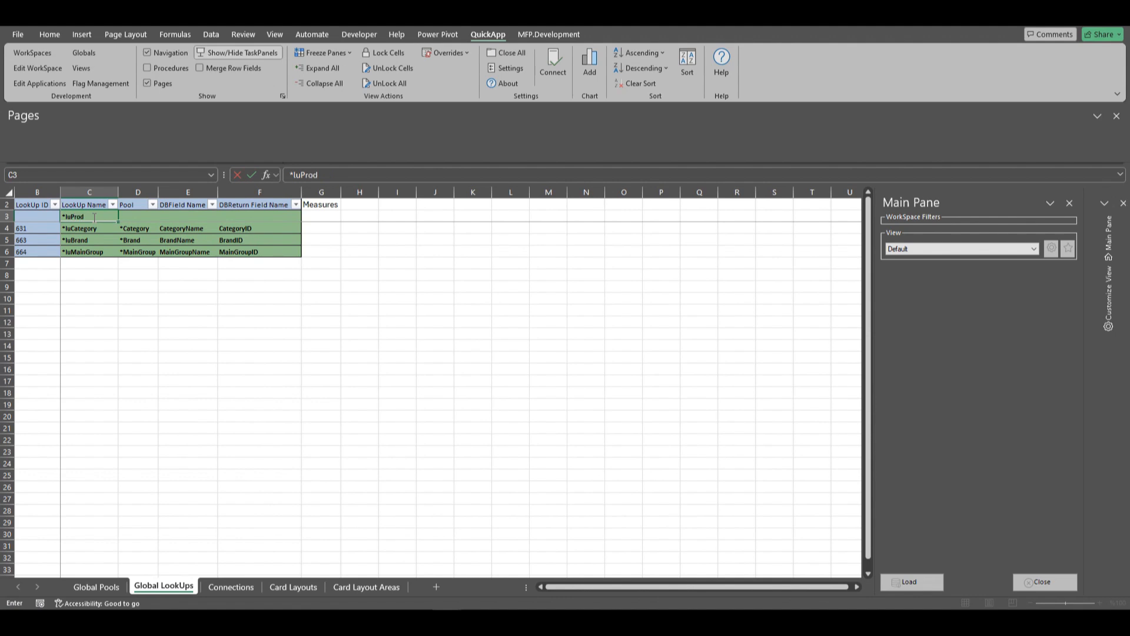
text(uctGroup)
key(Tab)
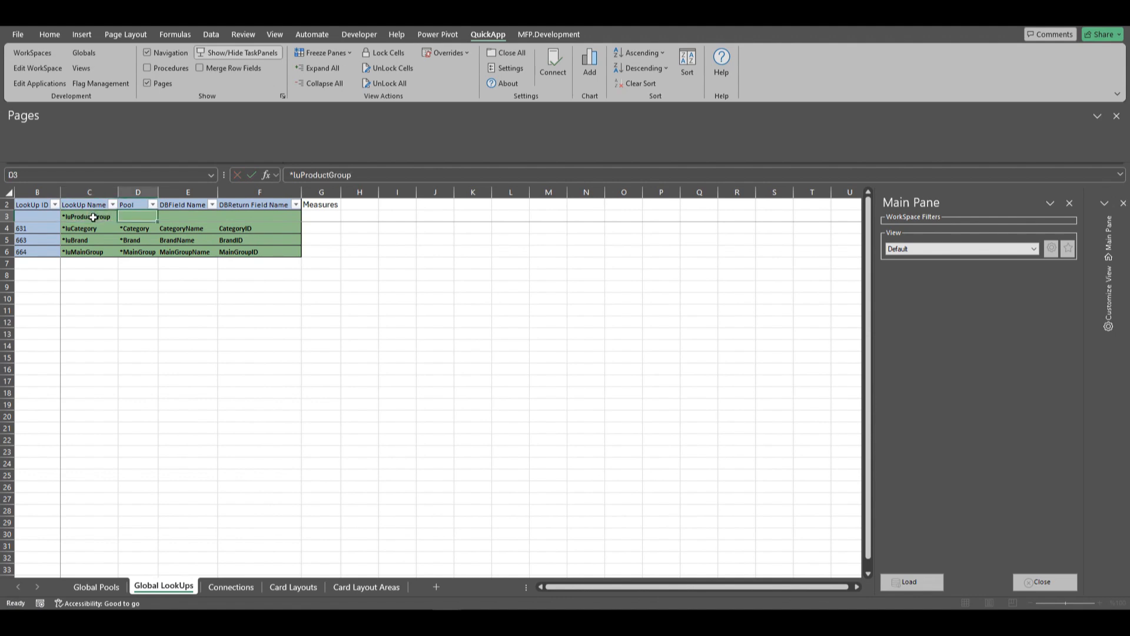
text(prod)
key(Tab)
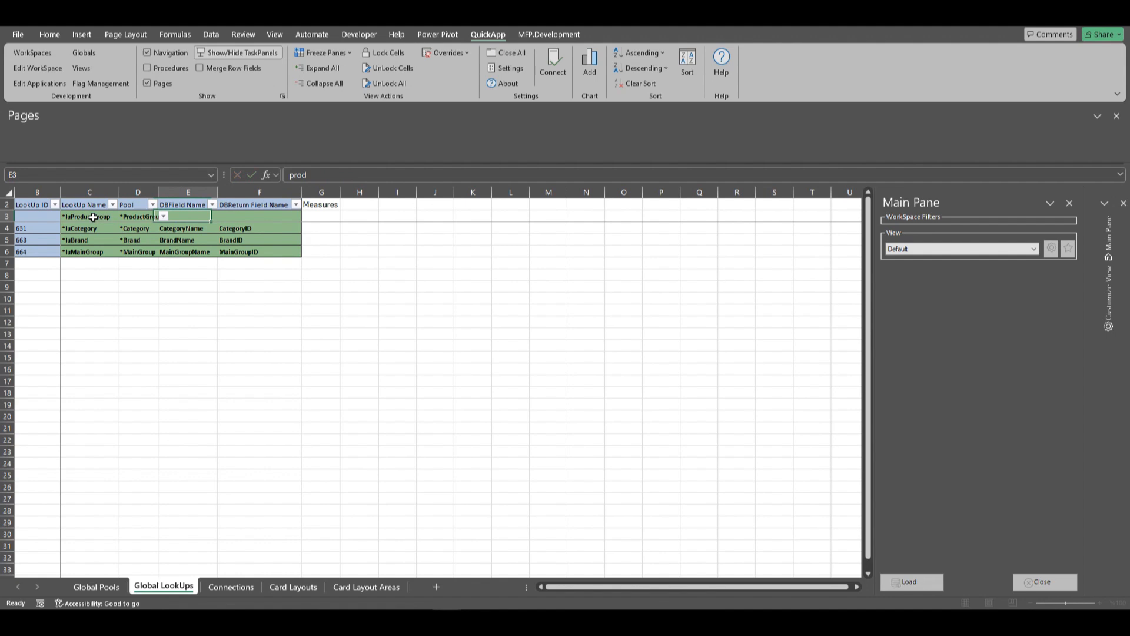
Set the *luProductGroup lookup's DB field to ProductGroupName and its return field to ProductGroupID, and add it to the list.
text(ProductGroupName)
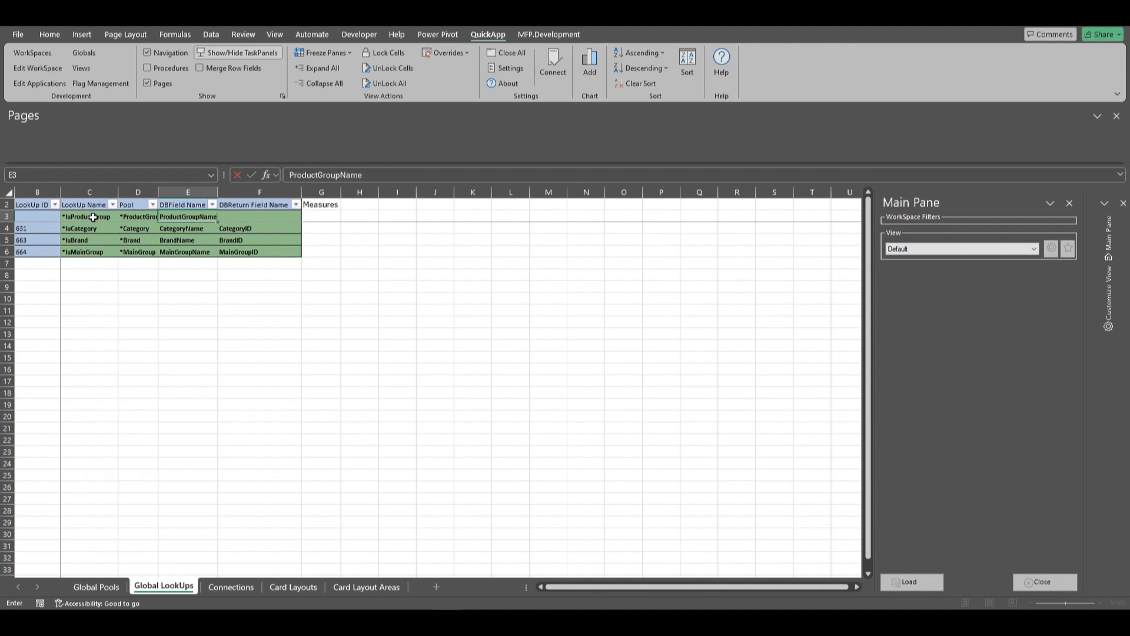
key(Tab)
text(Produc)
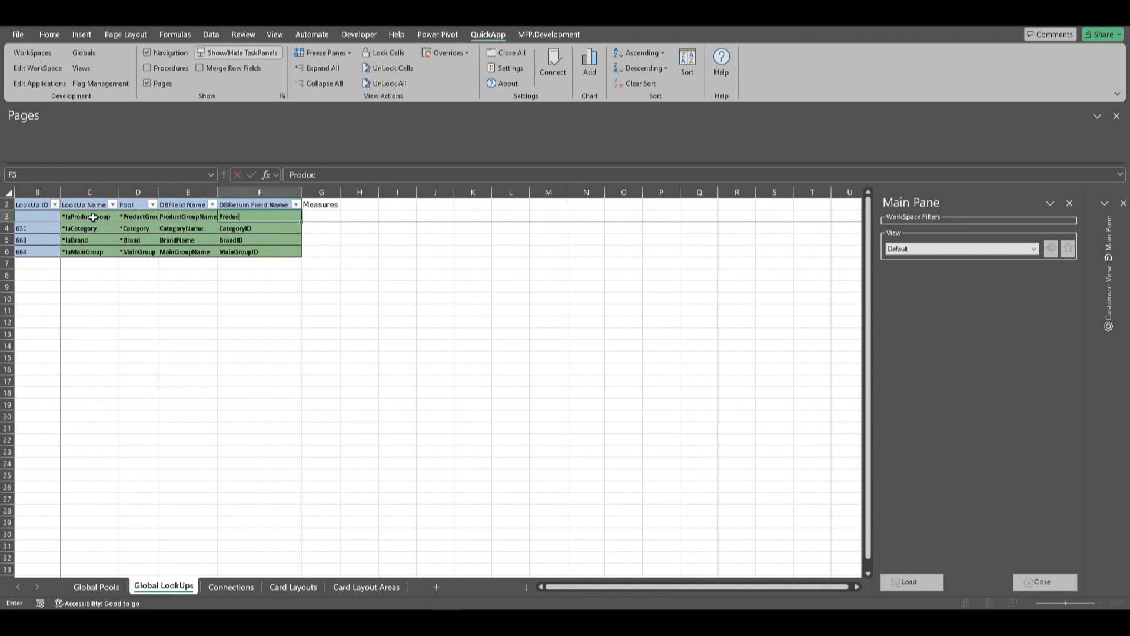
text(tGrou)
key(BackSpace)
text(oupID)
key(Return)
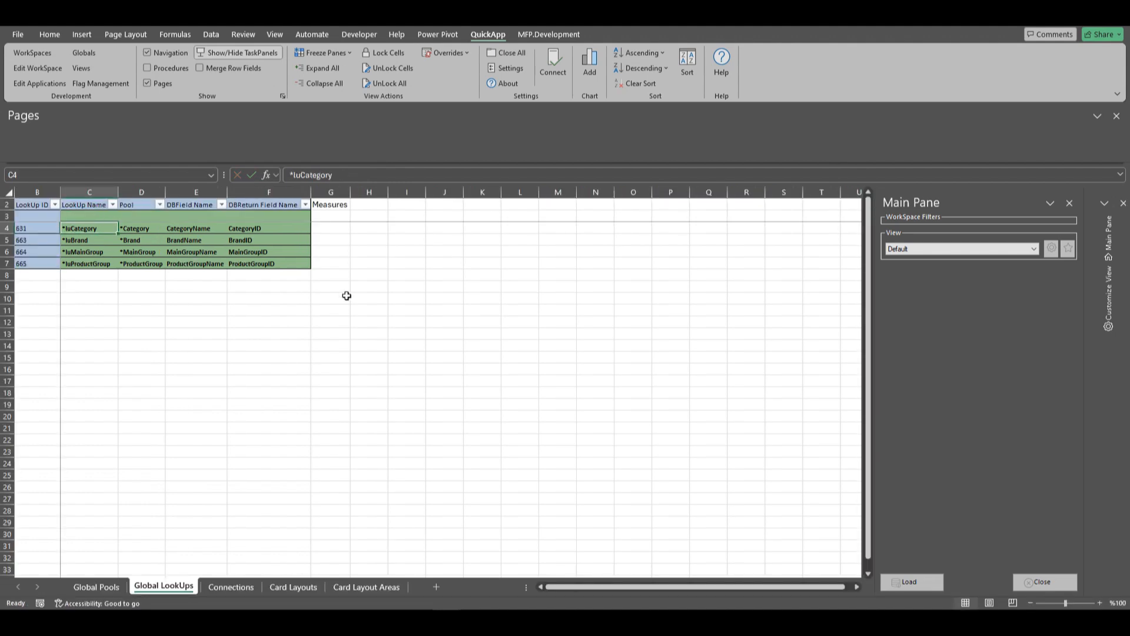
Switch back to the Edit Applications workbook with the Items application's Fields sheet.
mouse_move(446, 622)
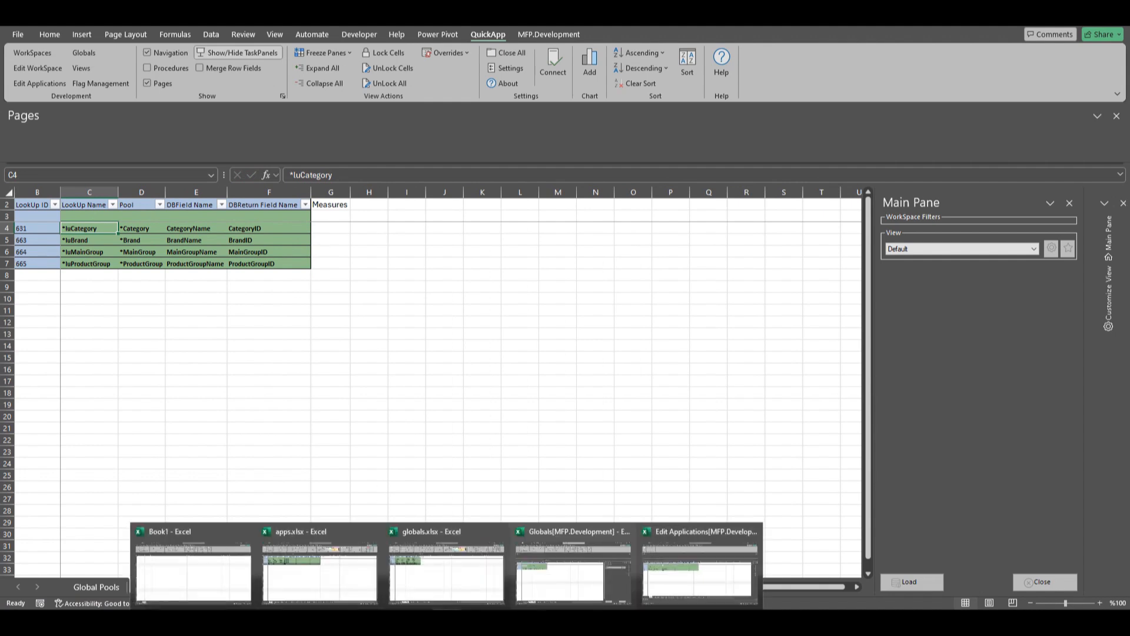
click(701, 580)
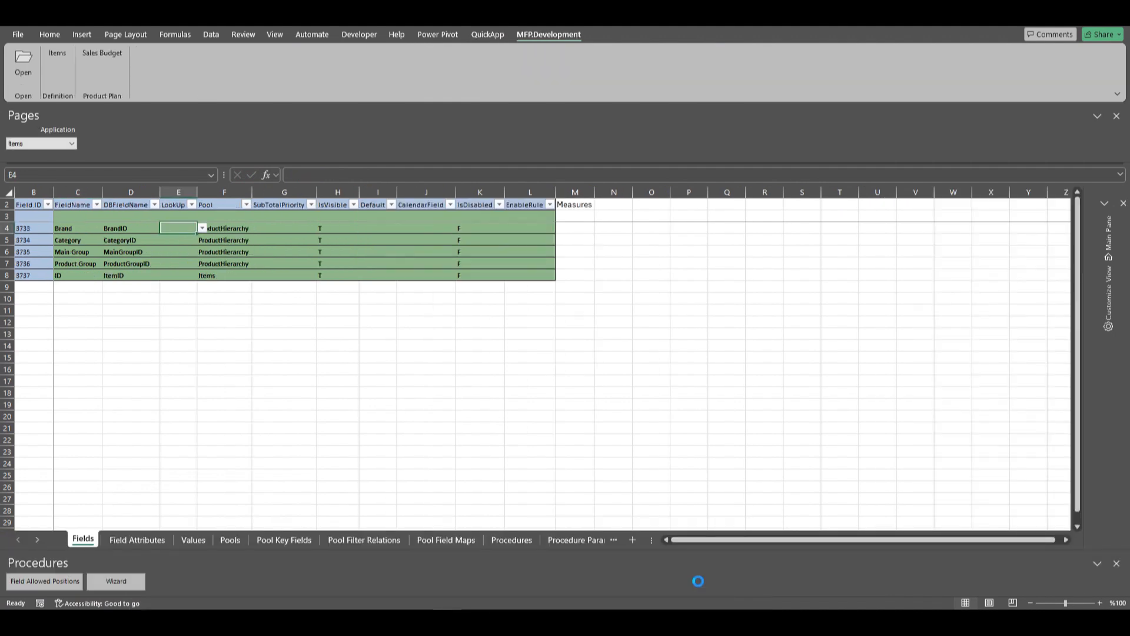
Reload the Items application in the Definition workspace group with the Default view to refresh its Fields sheet.
click(1109, 238)
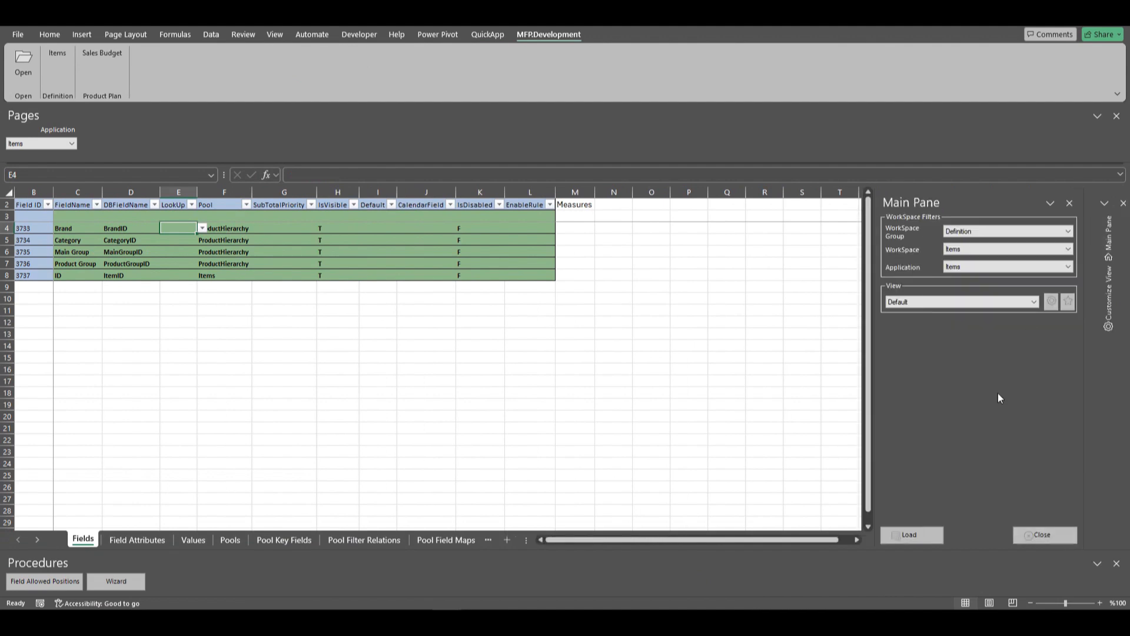
click(909, 539)
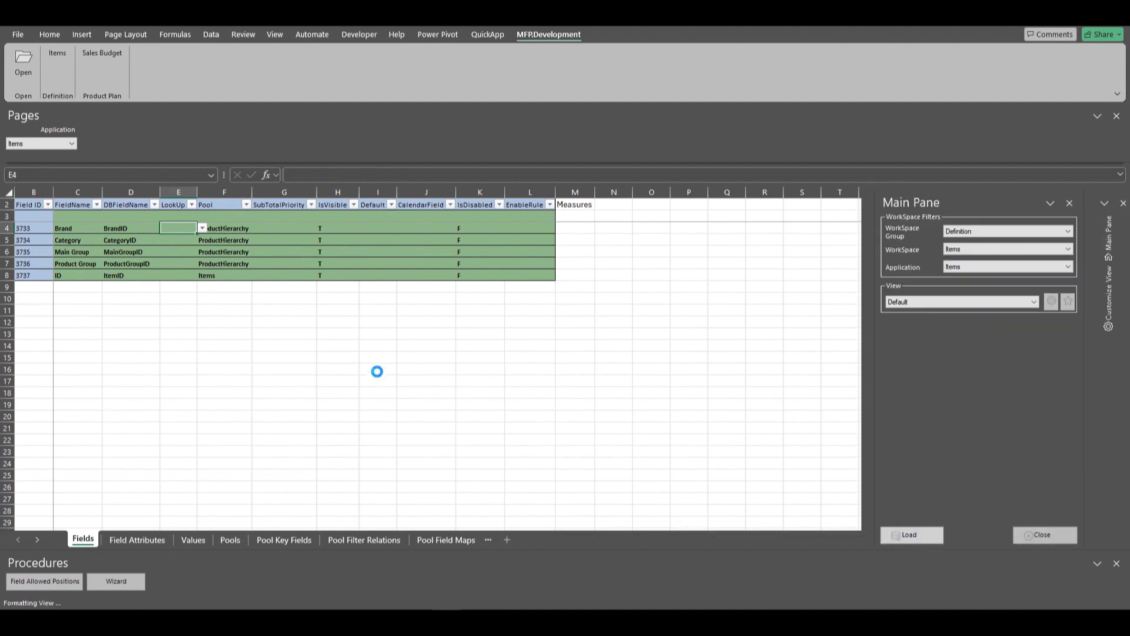
click(74, 231)
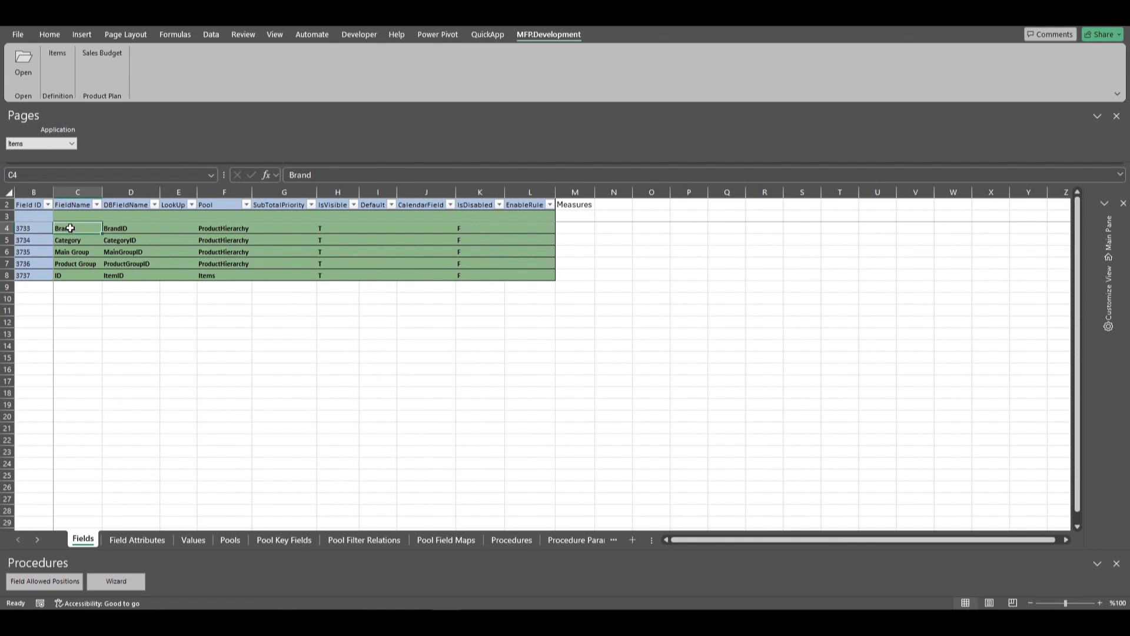
Set the lookup of the Brand field to *luBrand and of the Category field to *luCategory.
click(175, 232)
click(202, 228)
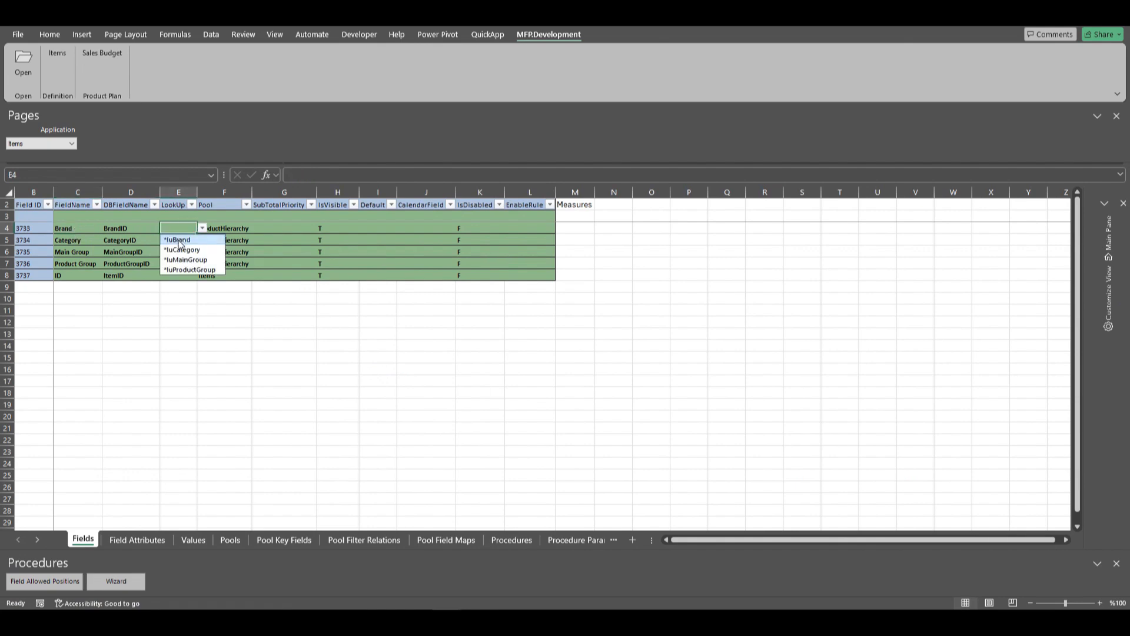
click(181, 240)
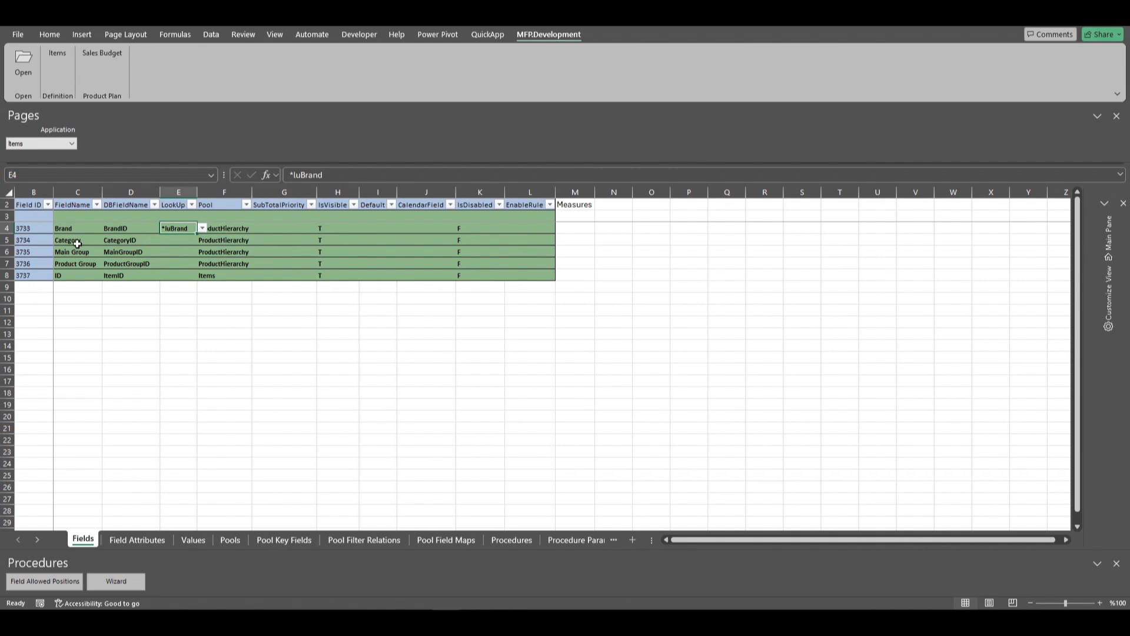
click(182, 240)
click(202, 240)
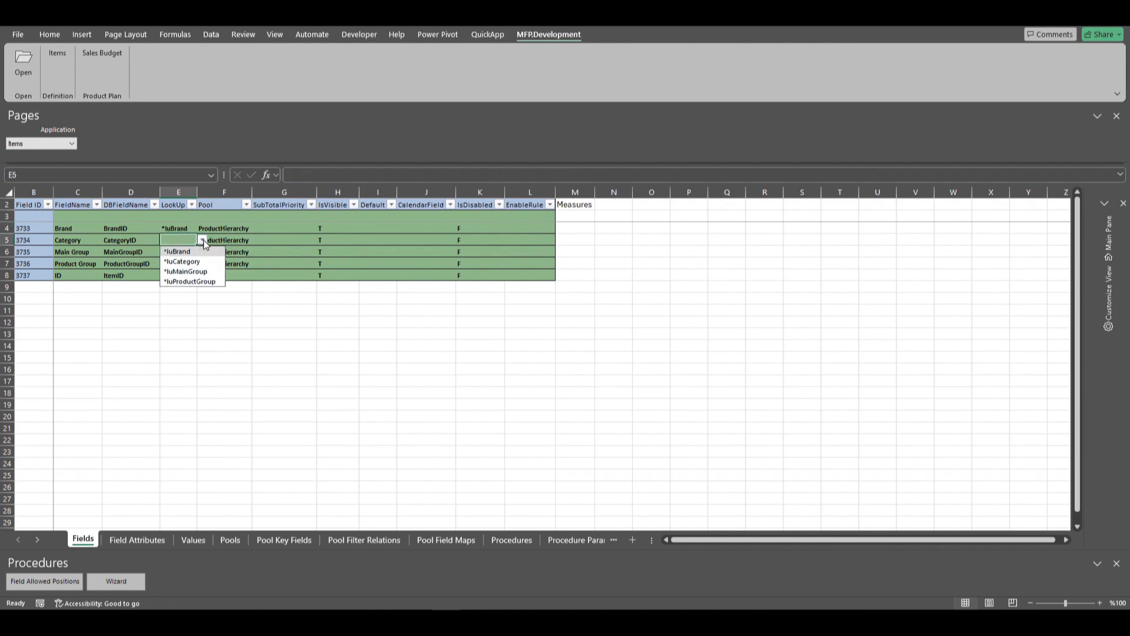
click(183, 261)
key(Return)
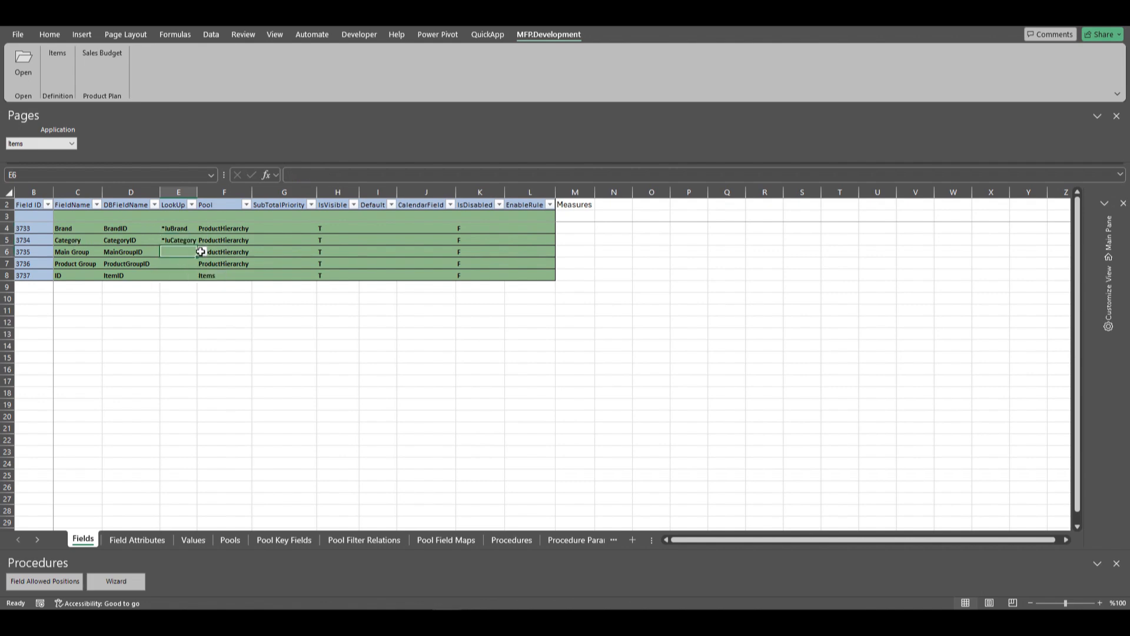
Set the Main Group field's lookup to *luMainGroup and the Product Group field's to *luProductGroup, and fit the LookUp column's width to its contents.
click(201, 252)
click(185, 283)
click(179, 263)
click(202, 264)
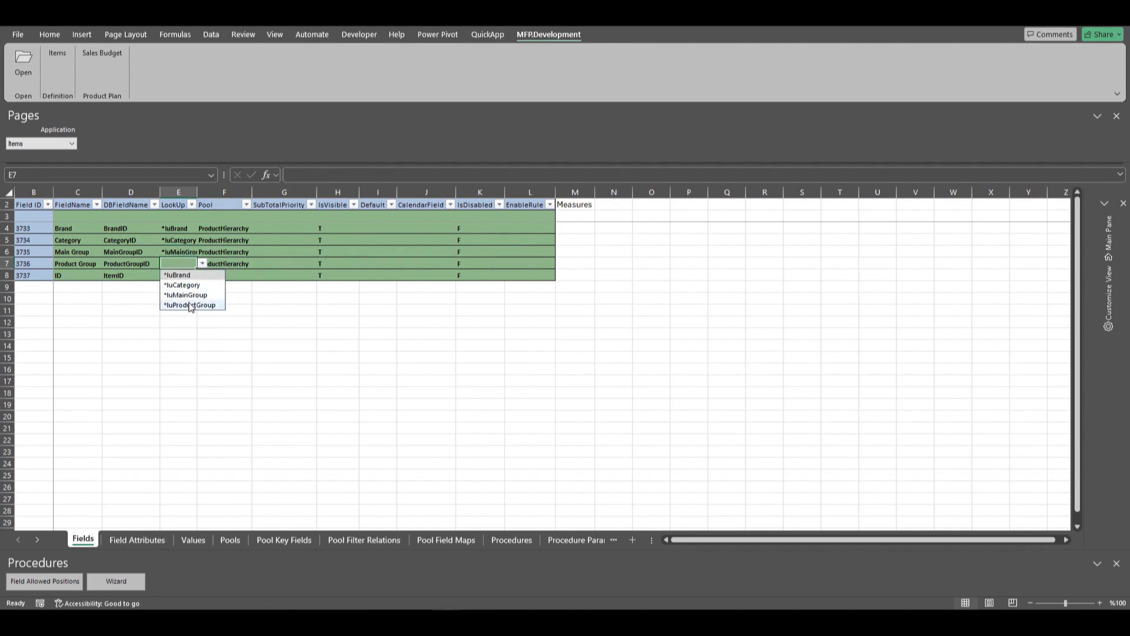
click(190, 304)
click(206, 309)
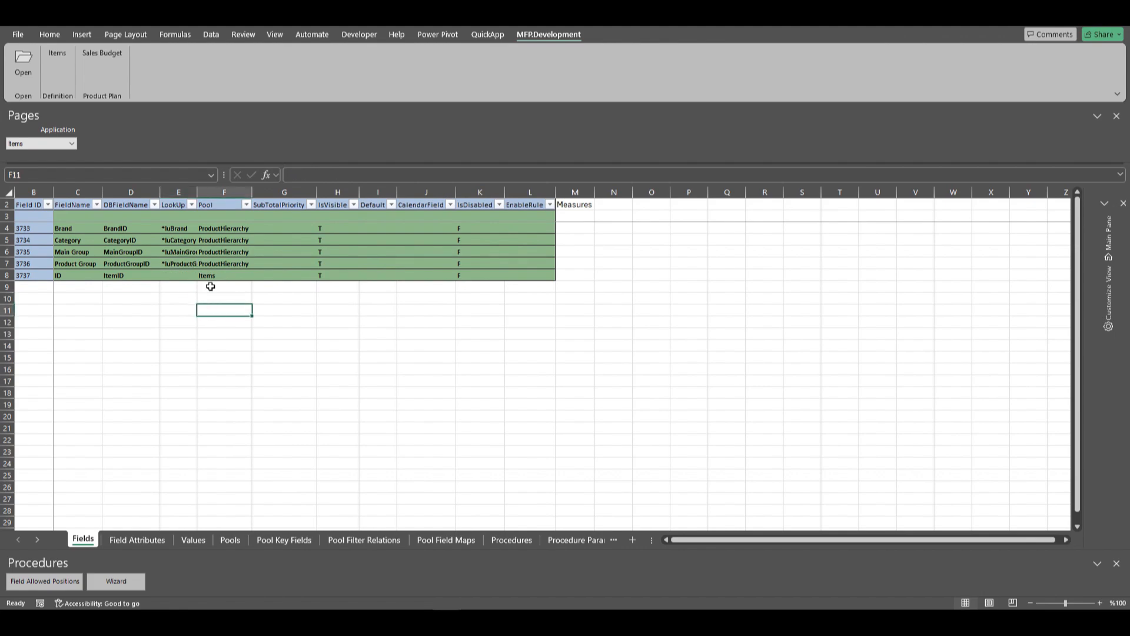
double_click(198, 189)
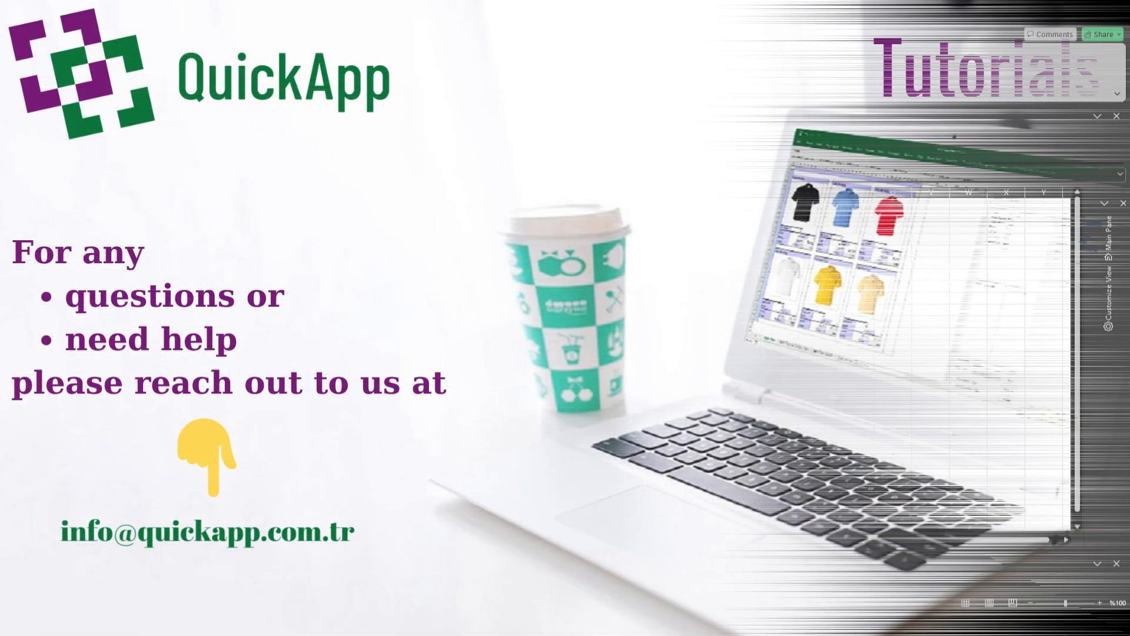